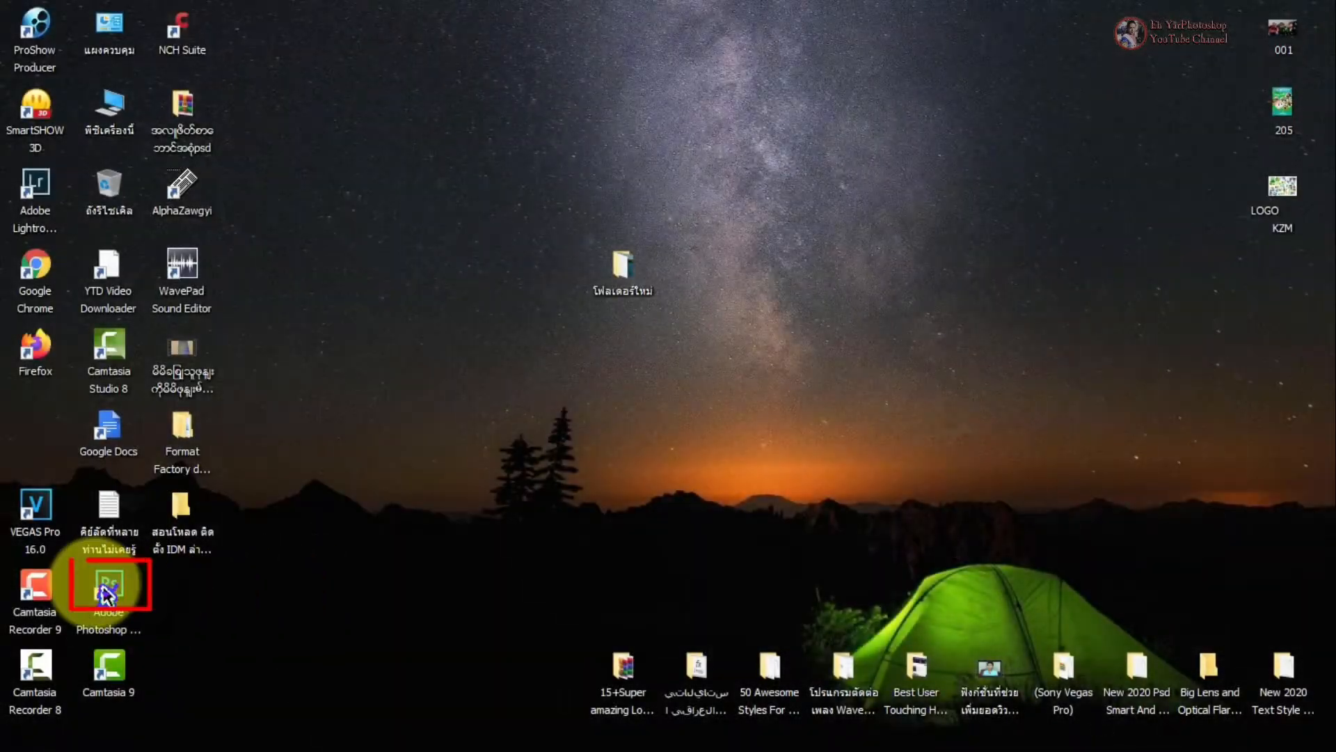
# Step: Launch Adobe Photoshop, open the photo DSC_0038 from the โฟลเดอร์ใหม่ folder, and collapse the document properties display
pyautogui.click(112, 591)
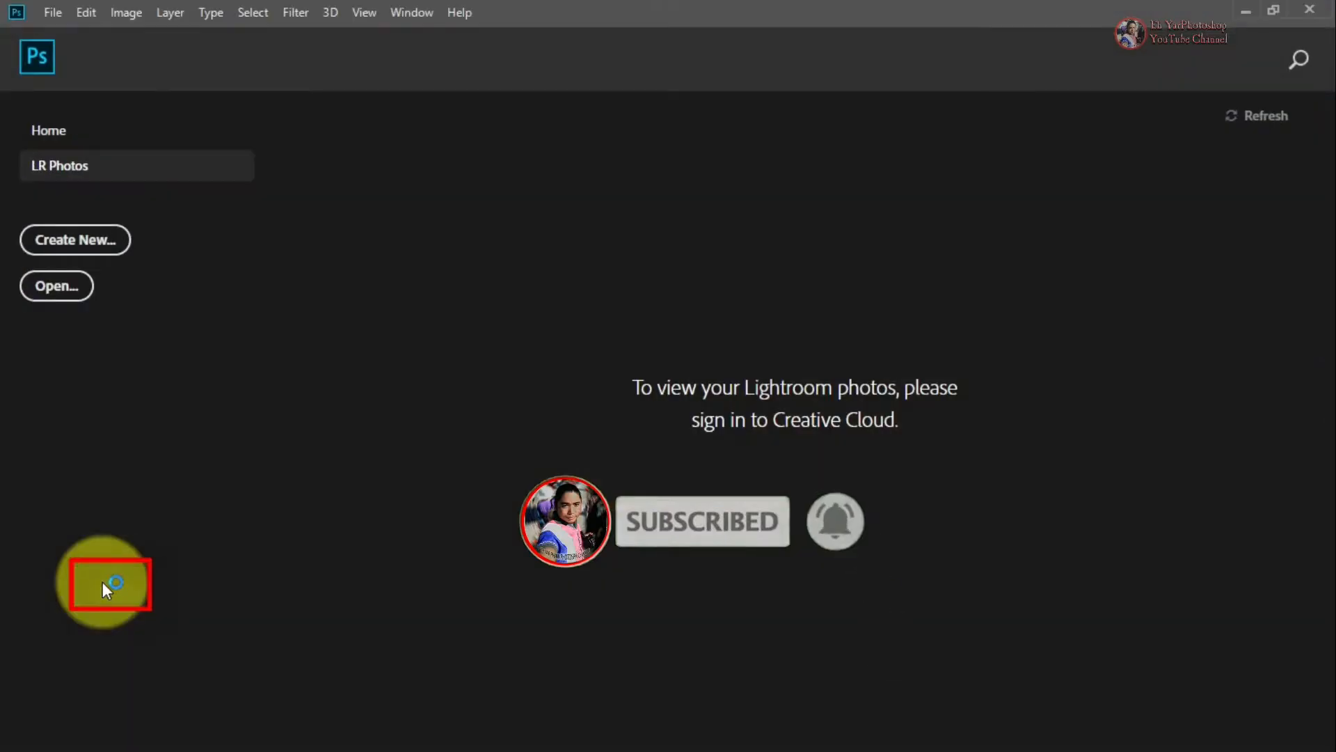
pyautogui.click(62, 13)
pyautogui.click(101, 57)
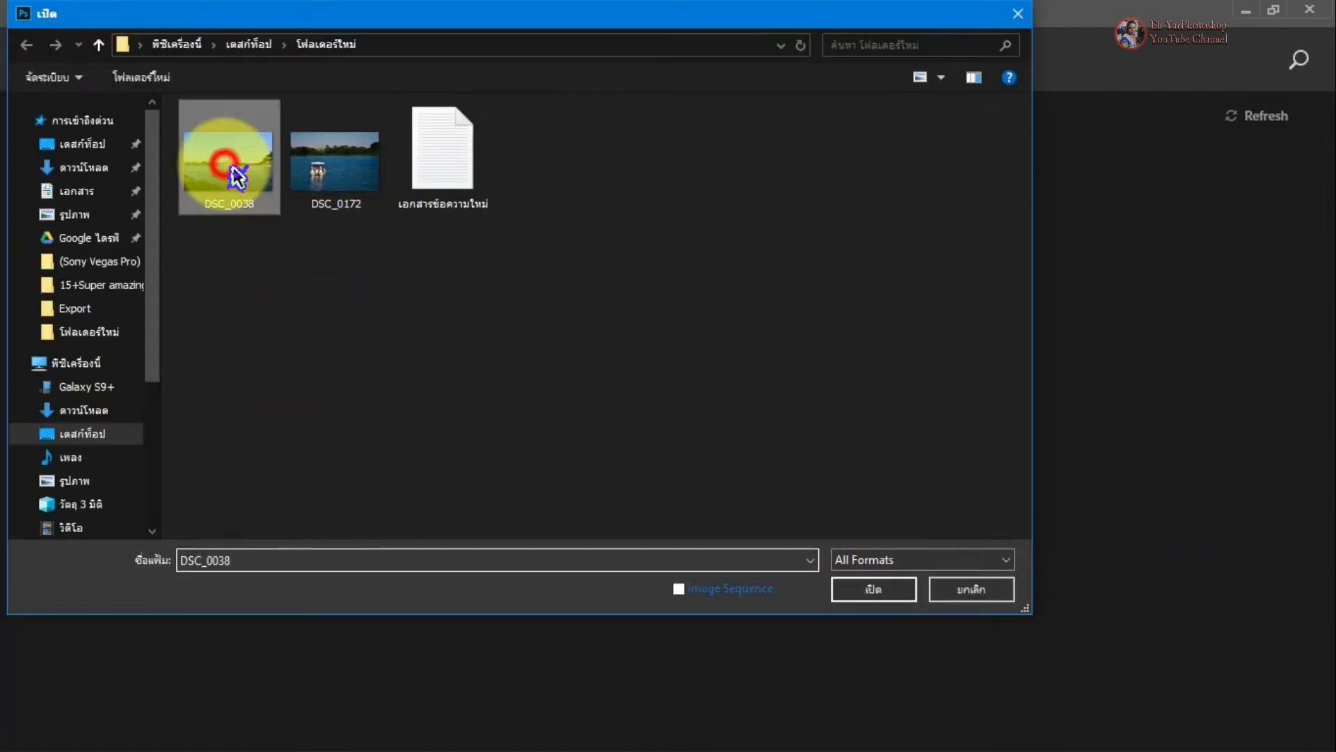
pyautogui.click(877, 588)
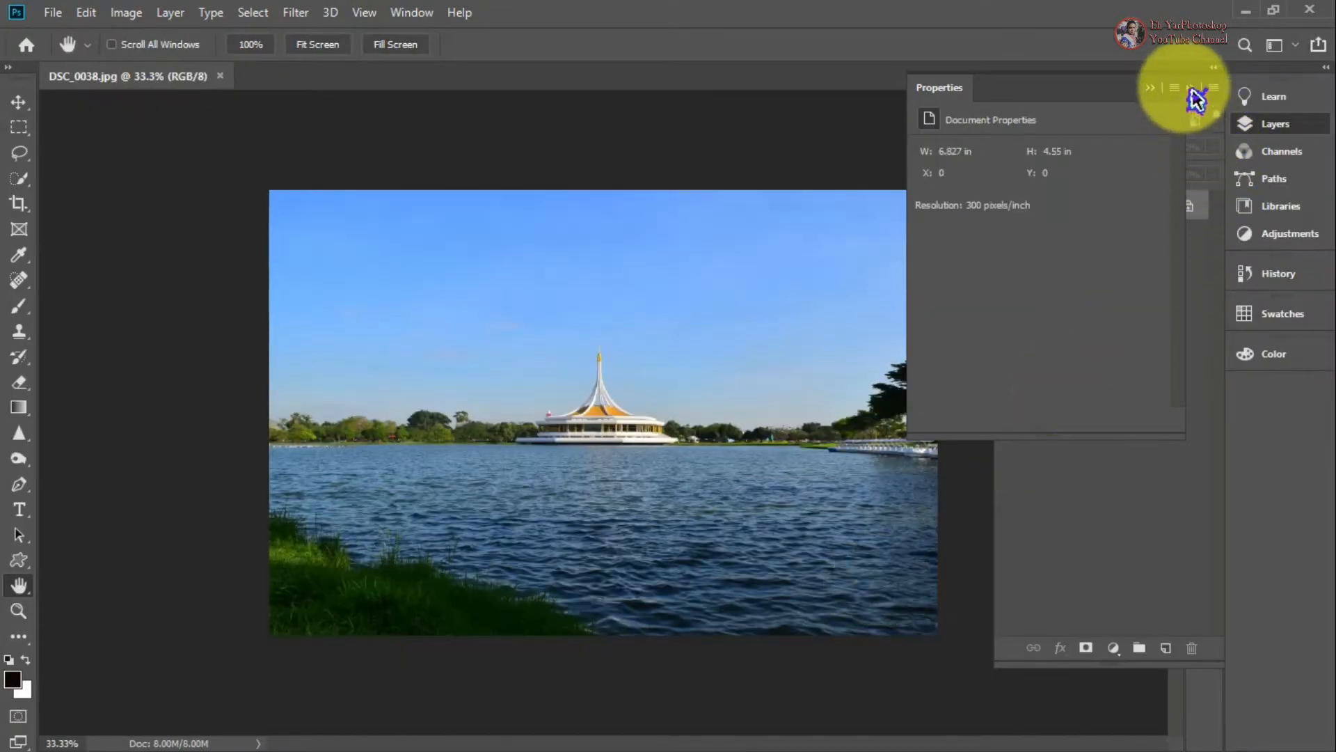
pyautogui.click(1152, 88)
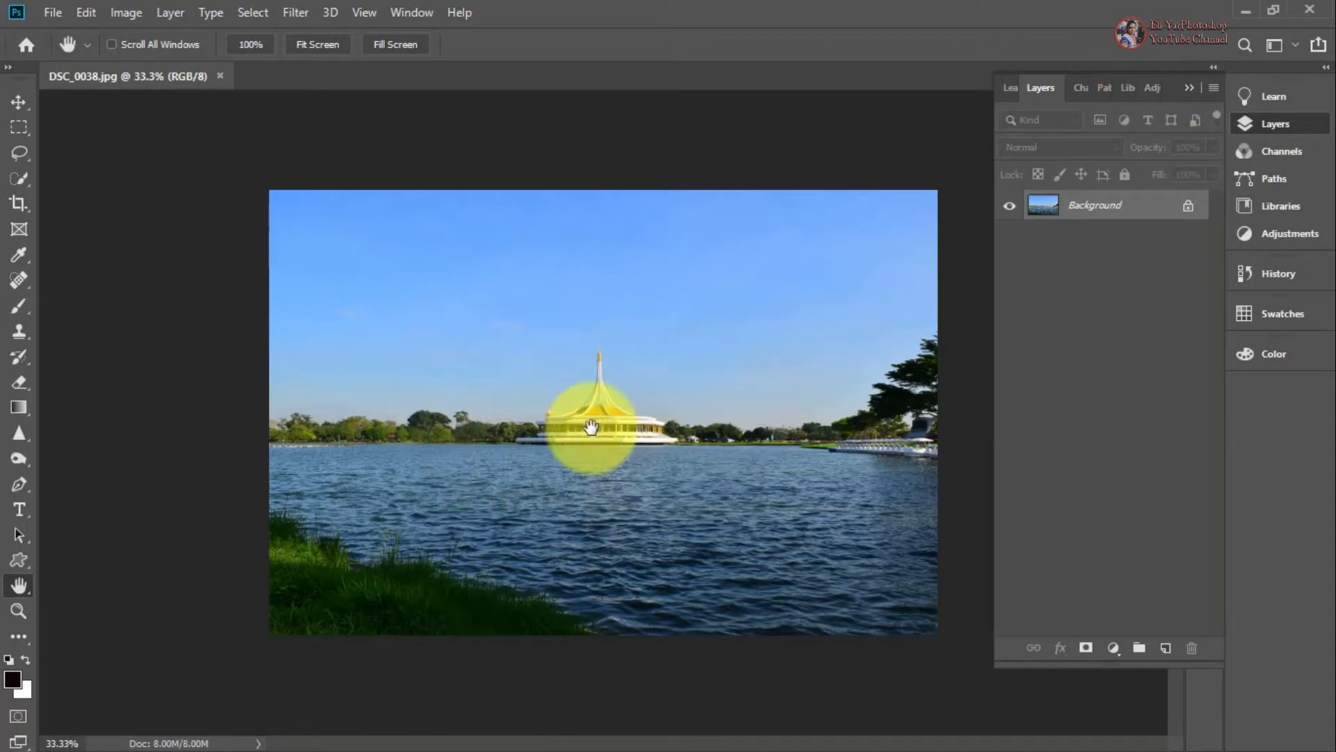
# Step: Switch from Photoshop to the desktop and open the text document เอกสารข้อความใหม่ in the โฟลเดอร์ใหม่ folder
pyautogui.click(1246, 16)
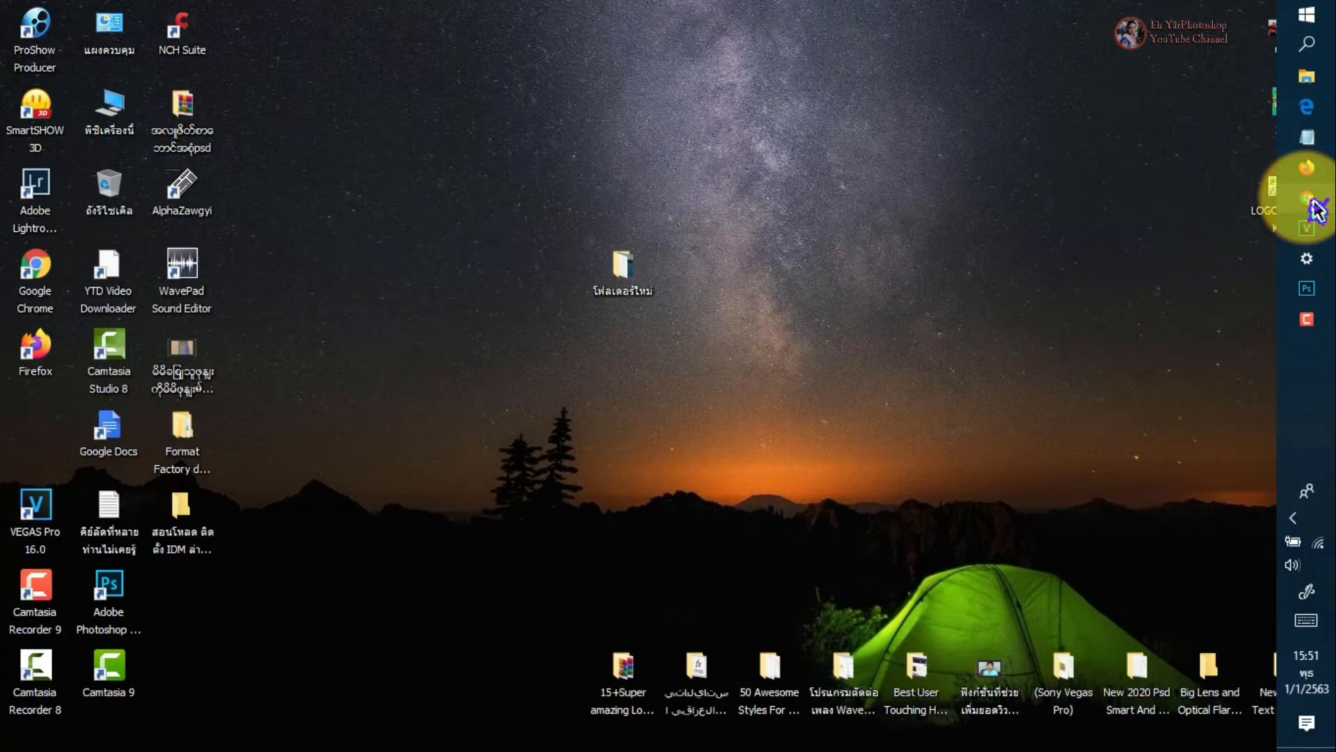
pyautogui.click(1311, 201)
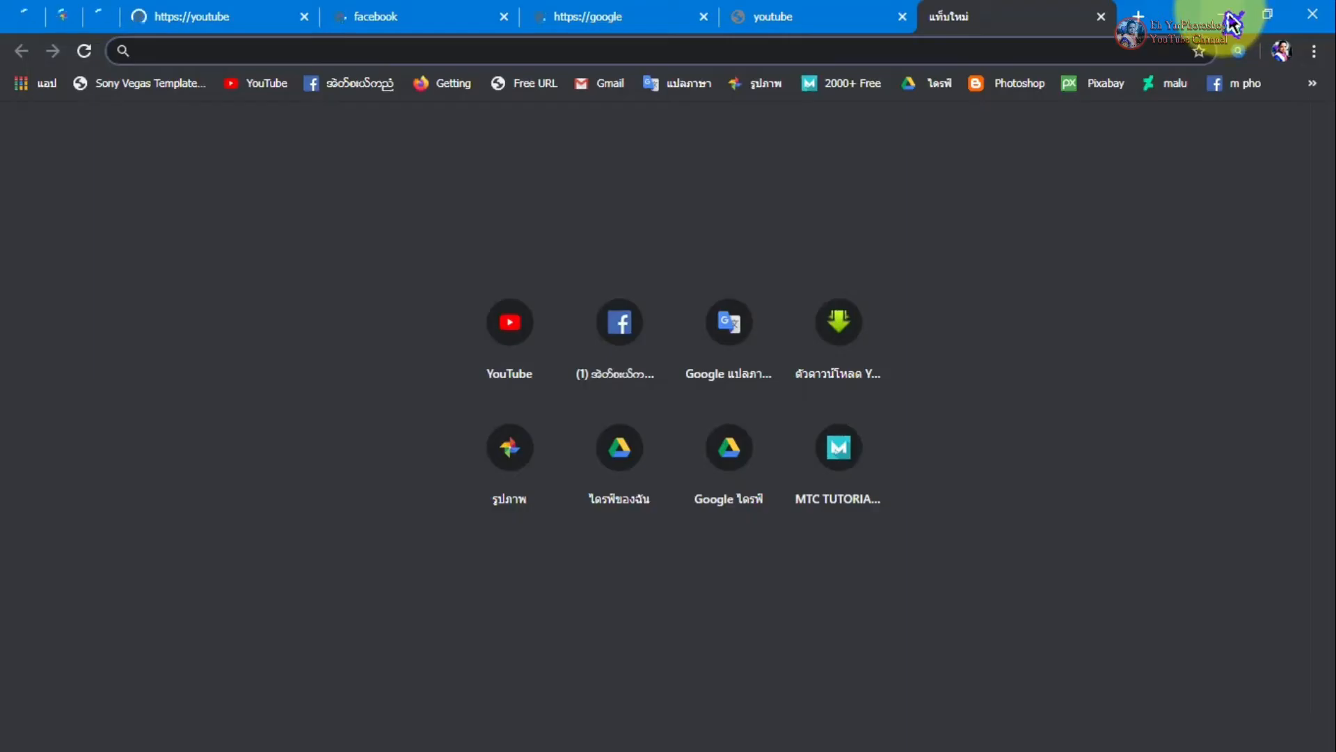
pyautogui.click(1232, 22)
pyautogui.click(614, 273)
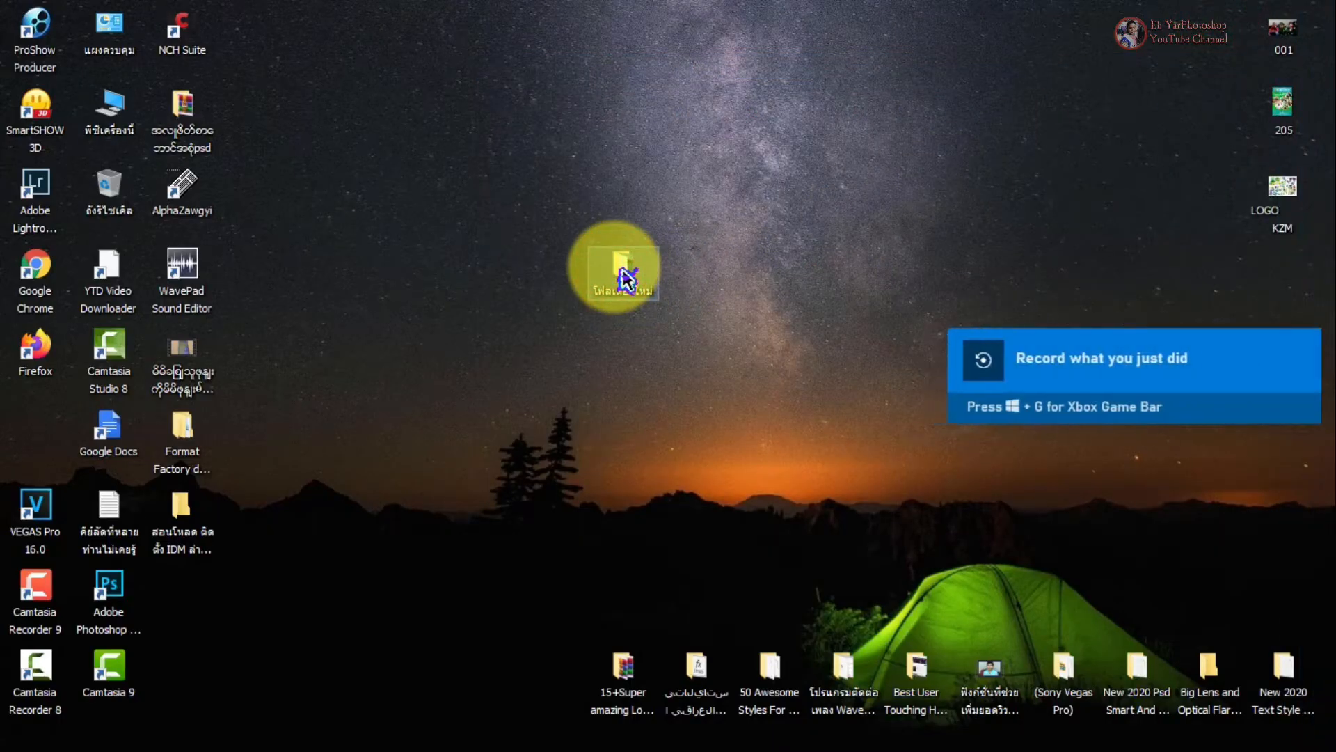
pyautogui.doubleClick(624, 277)
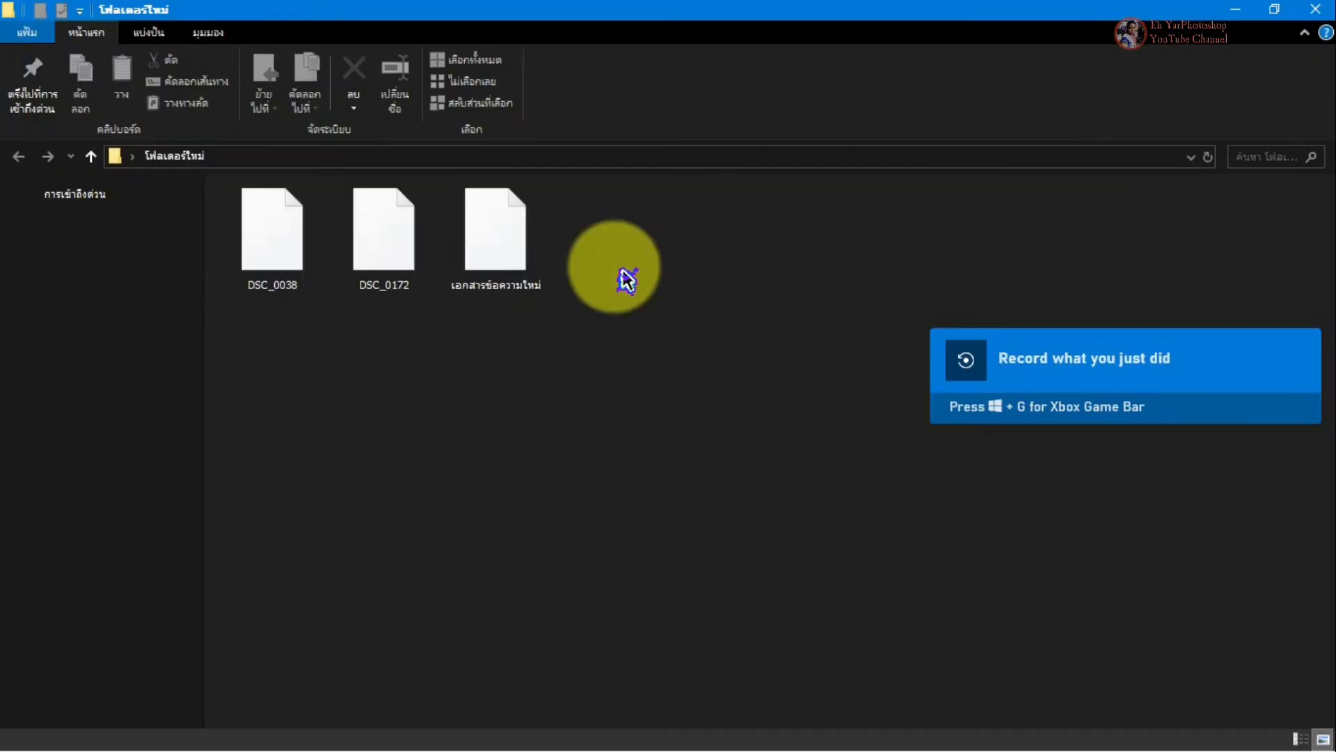
pyautogui.click(506, 228)
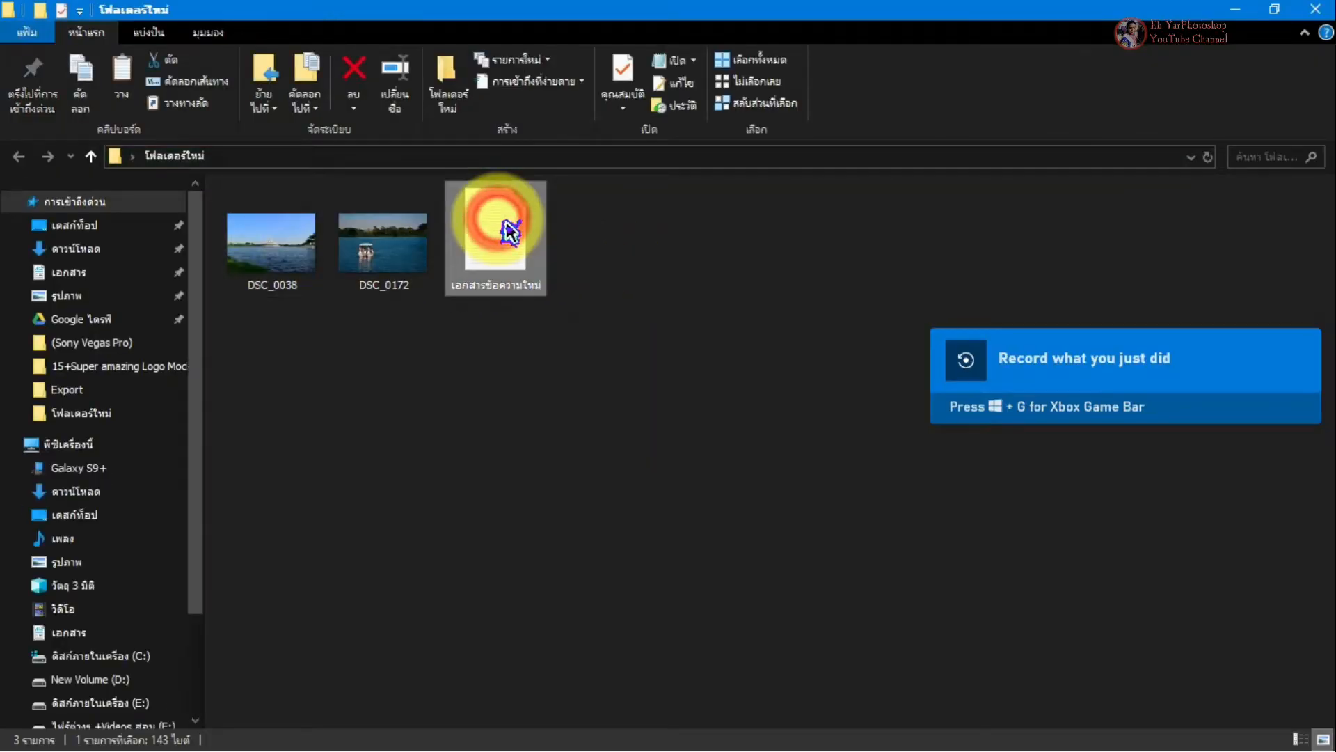
pyautogui.doubleClick(510, 232)
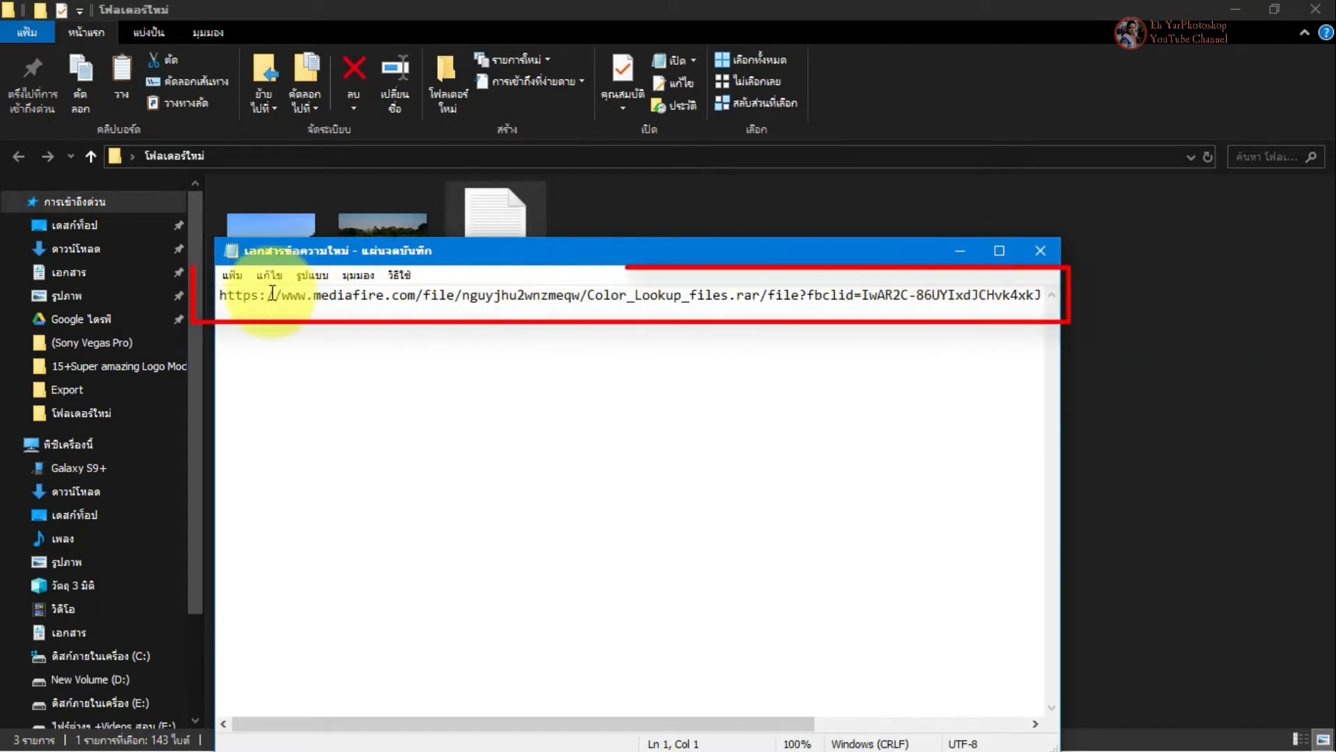
# Step: Copy the whole MediaFire link from the text document, and close the document and its folder
pyautogui.moveTo(220, 297); pyautogui.dragTo(1097, 298)
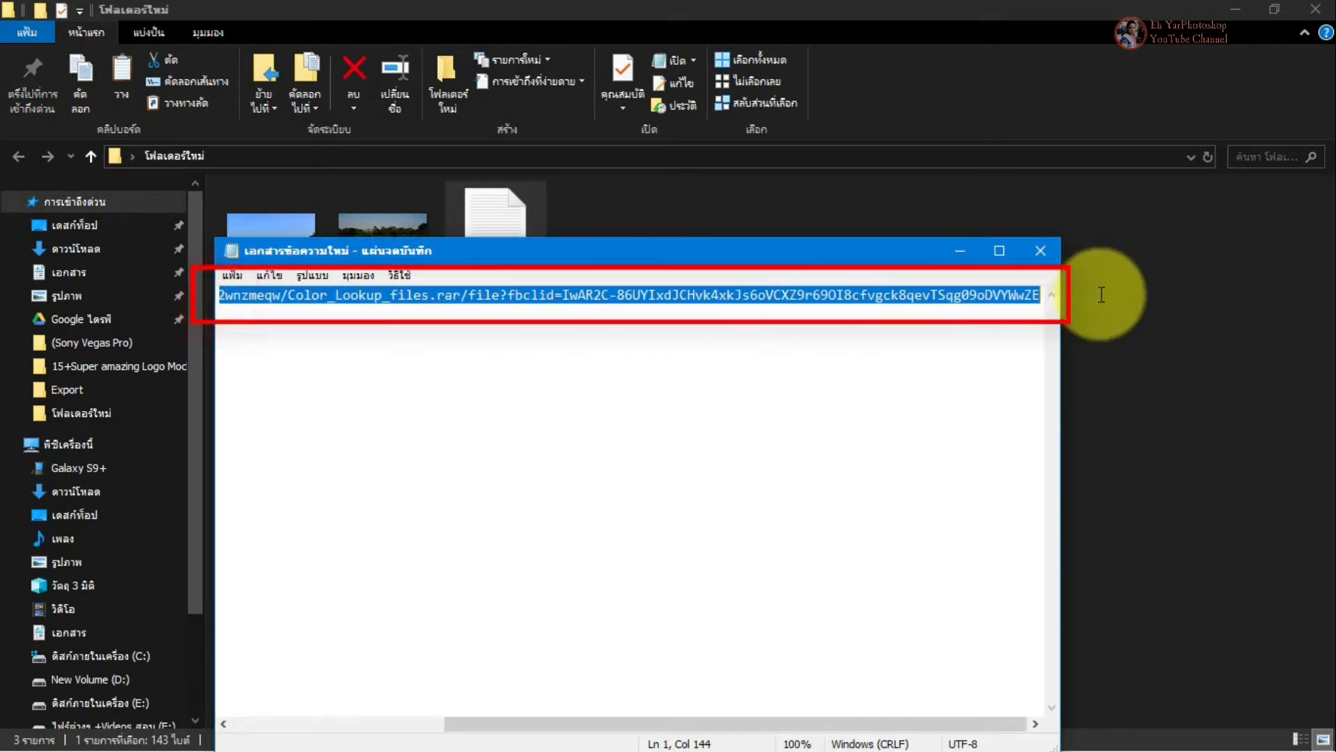
pyautogui.rightClick(936, 295)
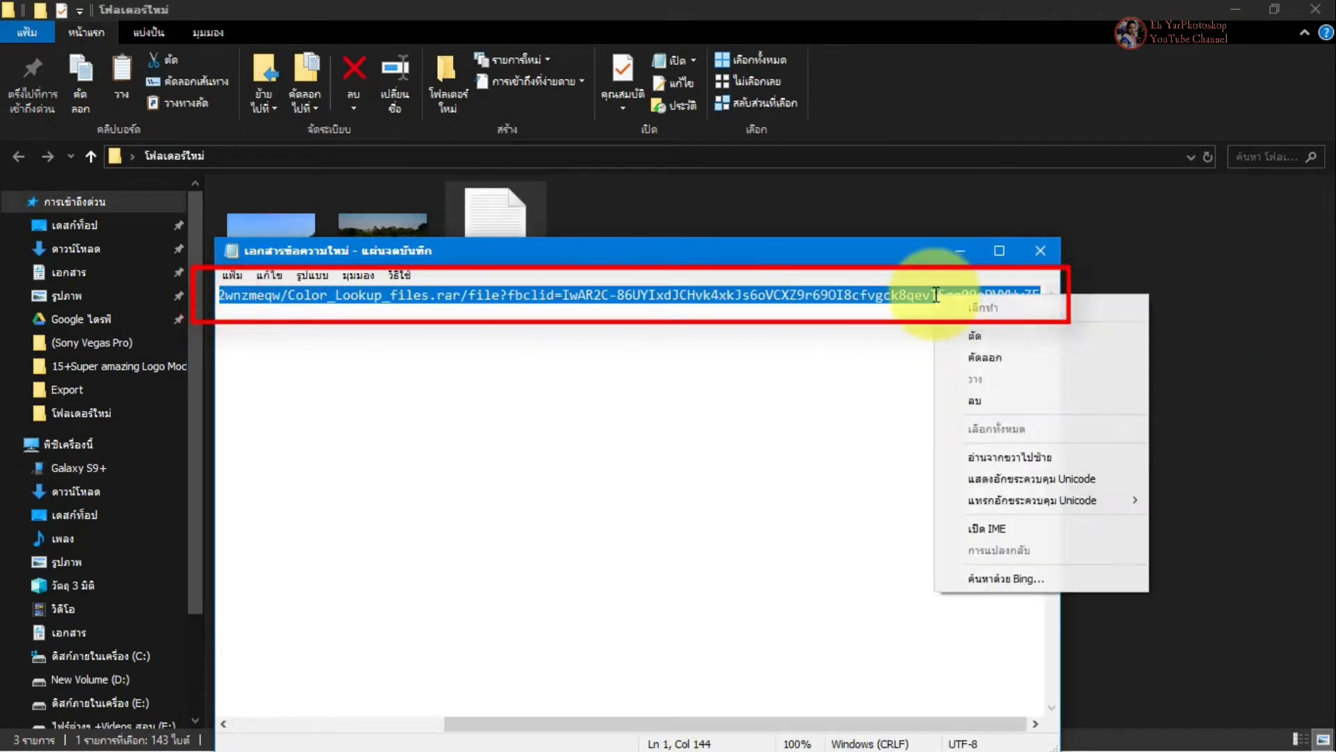
pyautogui.click(1015, 362)
pyautogui.click(1040, 254)
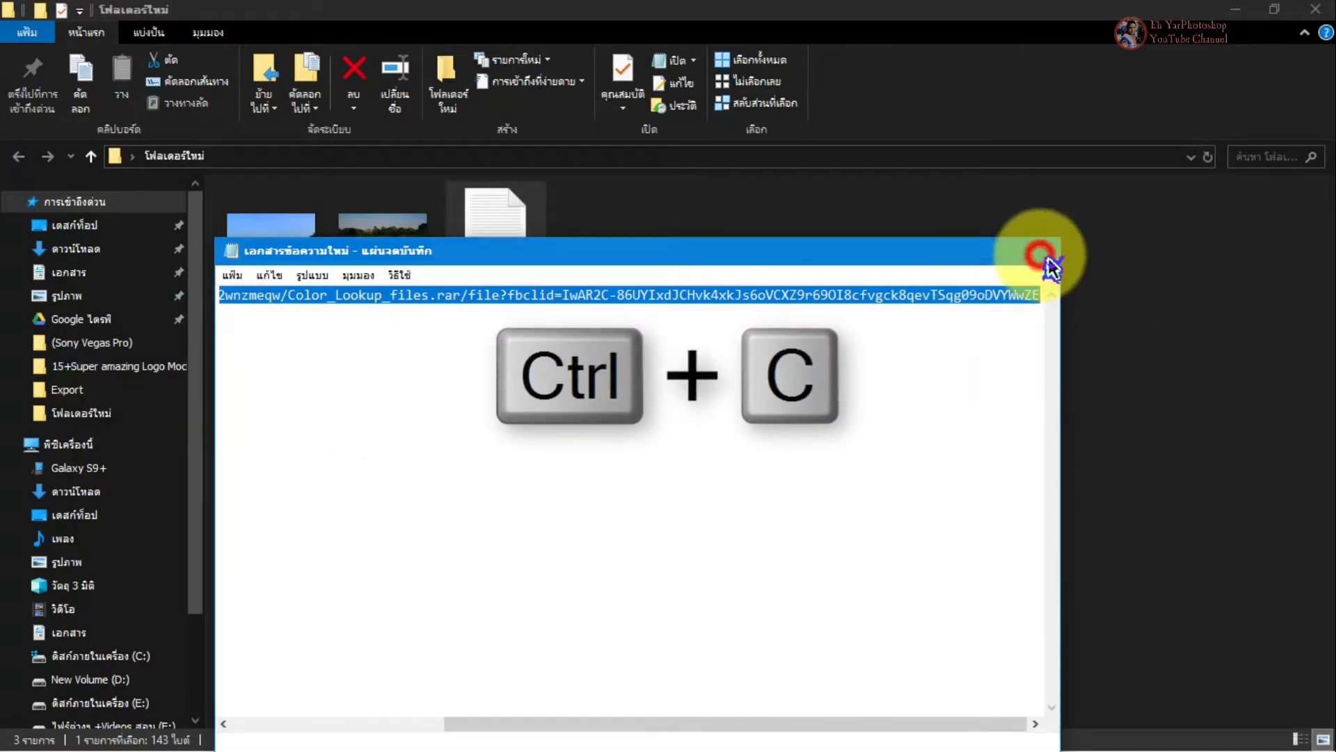
pyautogui.click(1314, 10)
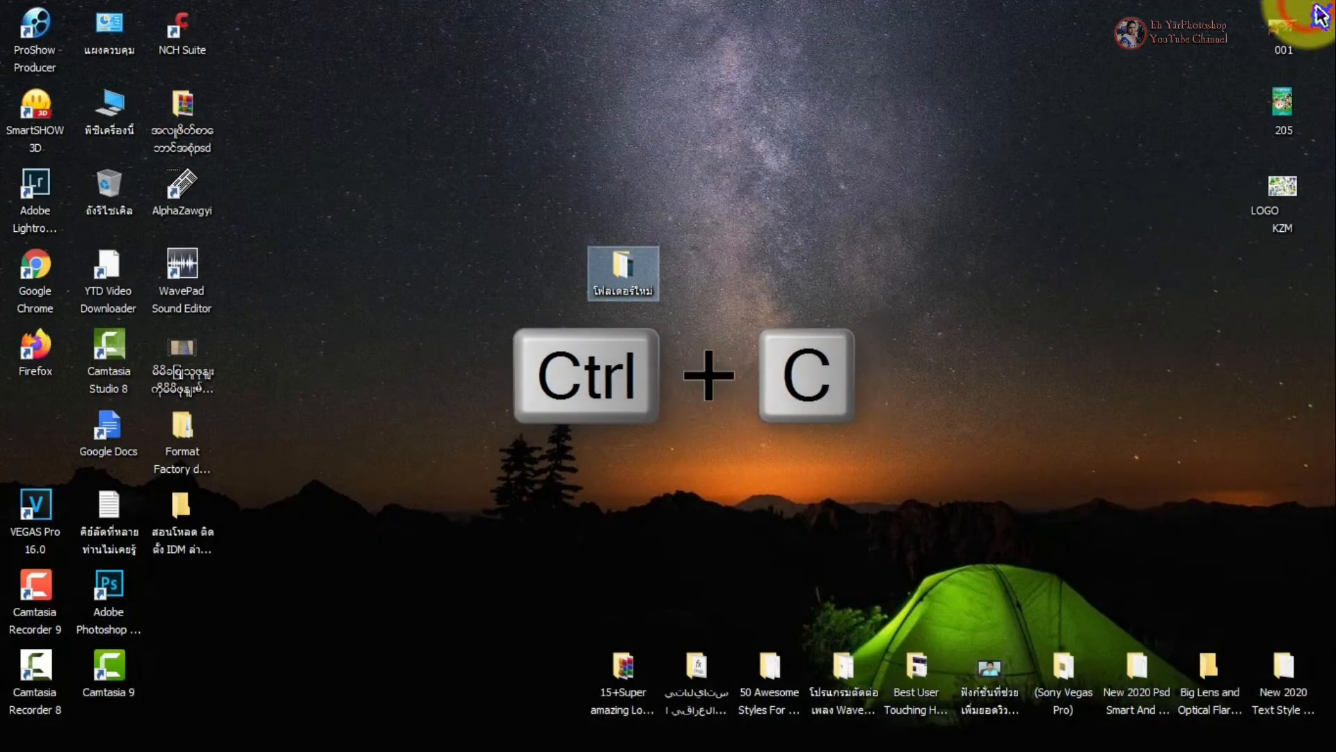
# Step: Switch to Google Chrome and load the copied MediaFire link for Color_Lookup_files.rar
pyautogui.moveTo(1316, 285)
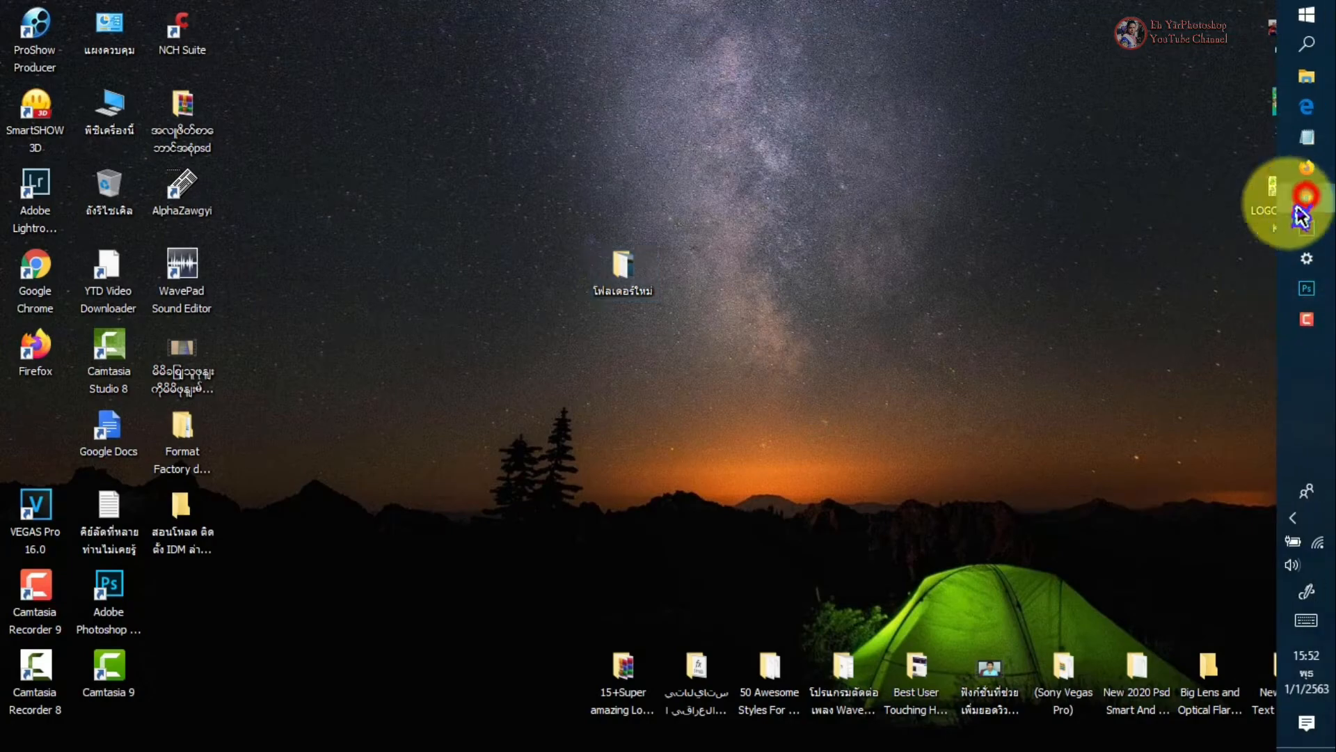
pyautogui.click(1305, 202)
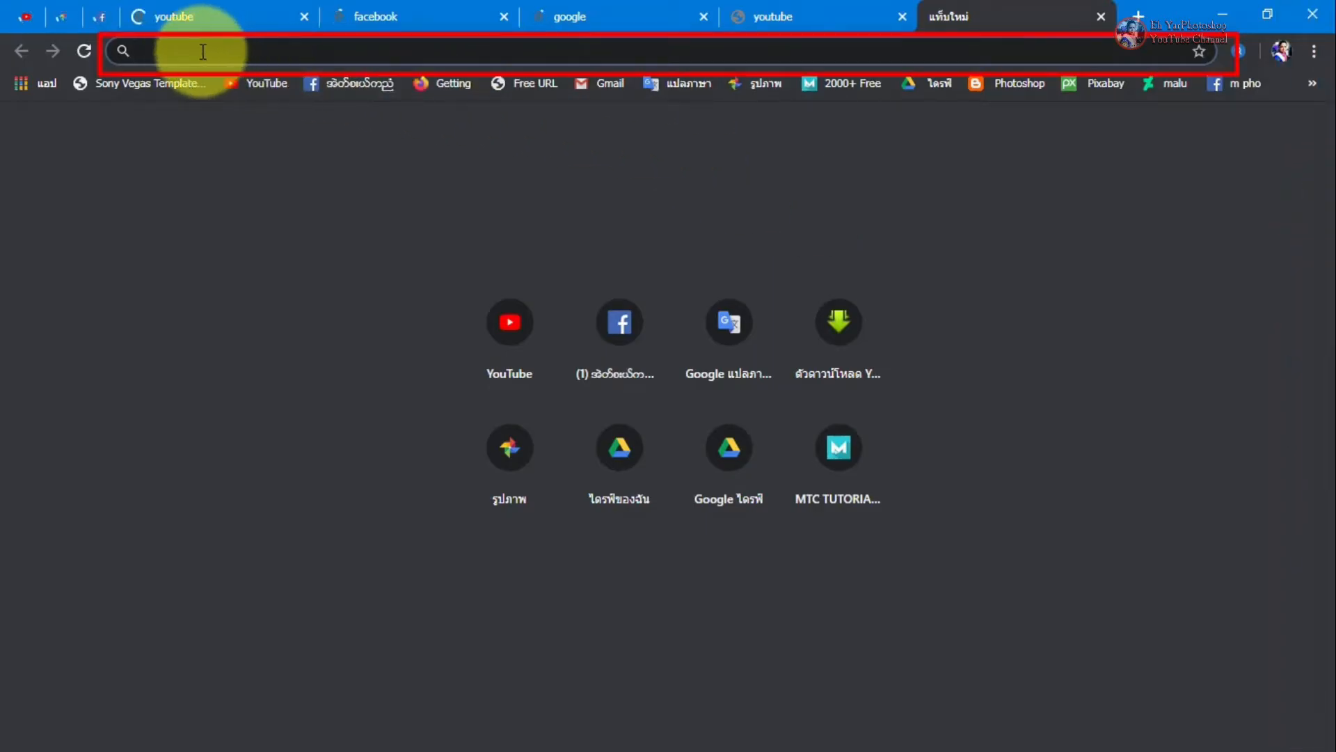
pyautogui.rightClick(203, 51)
pyautogui.click(228, 188)
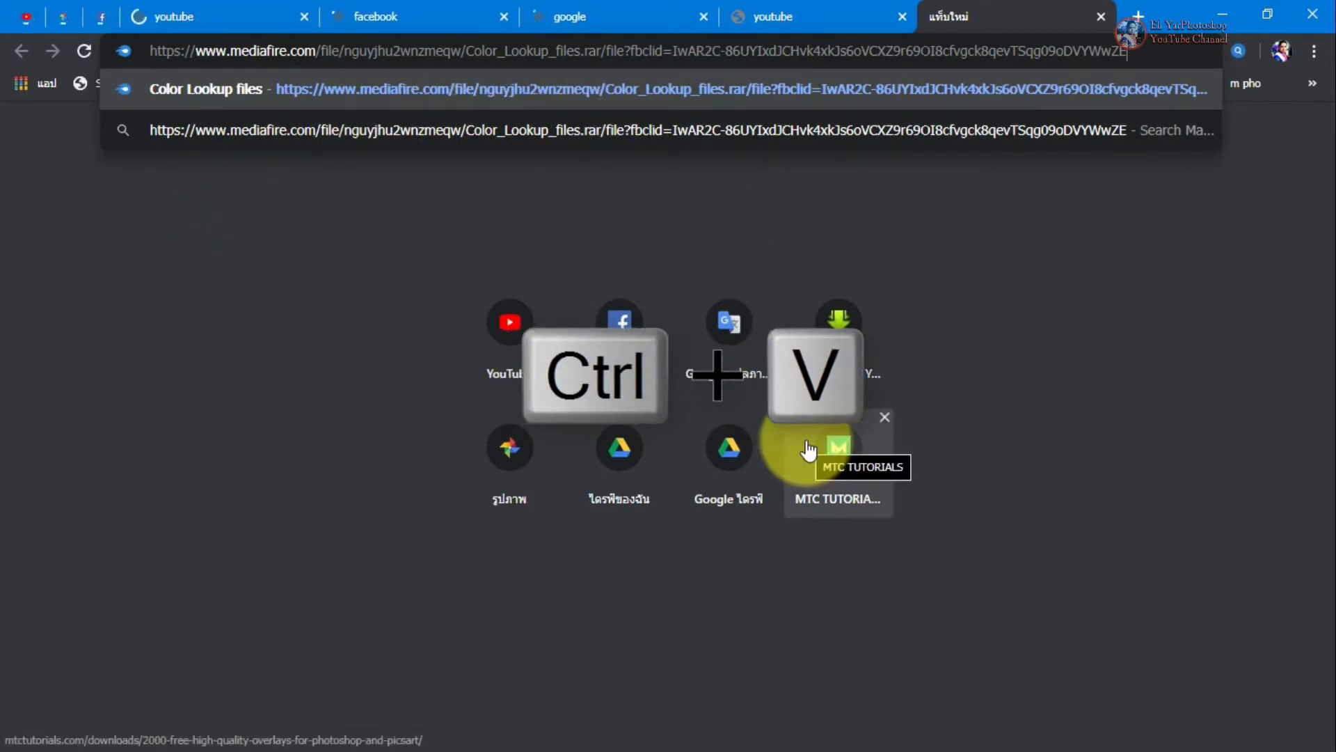
pyautogui.press('Return')
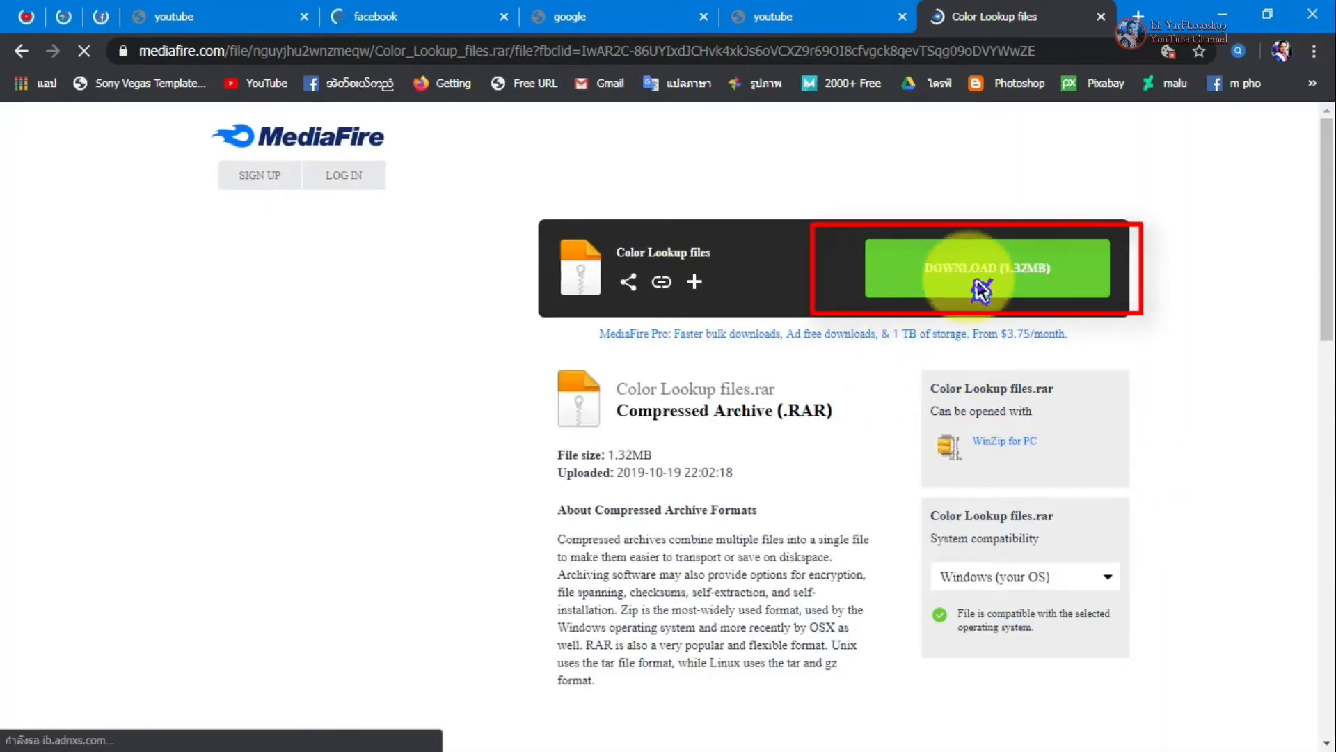
# Step: Download the Color Lookup files archive into the desktop's โฟลเดอร์ใหม่ folder and close the browser
pyautogui.click(992, 275)
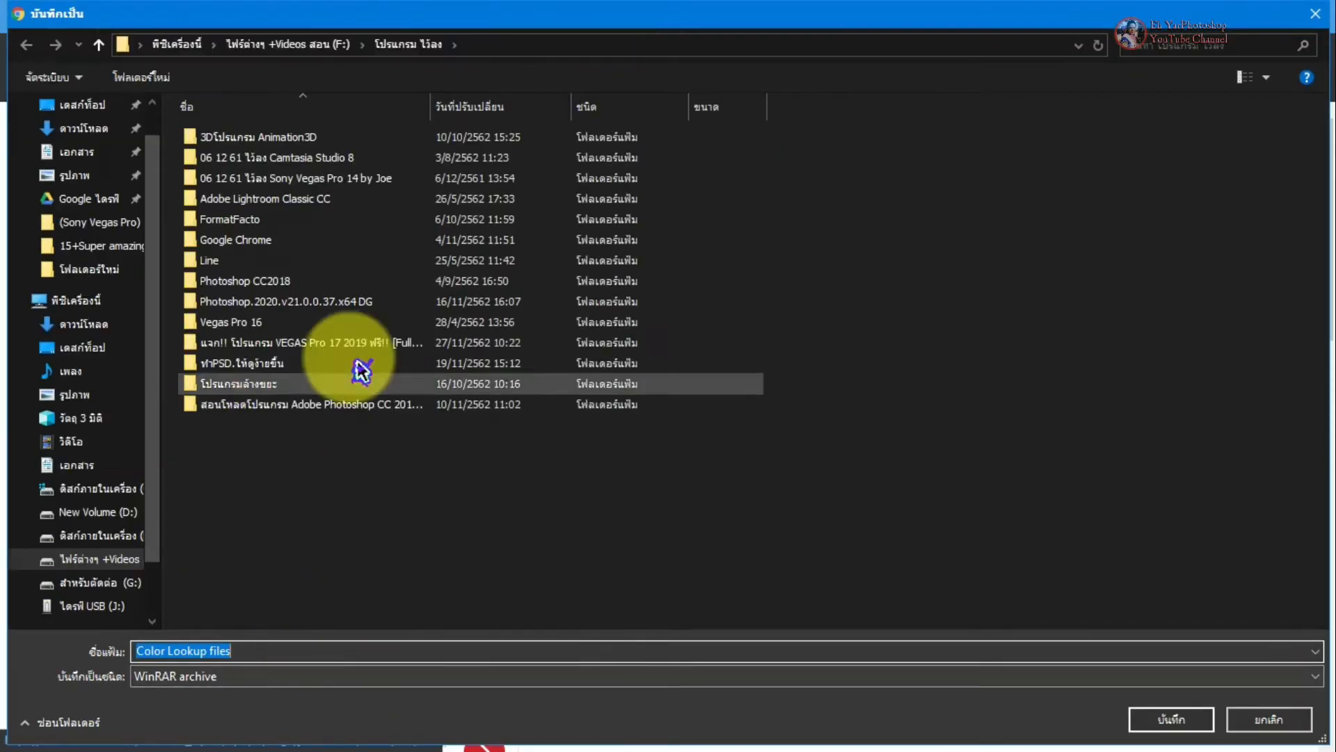
pyautogui.click(64, 346)
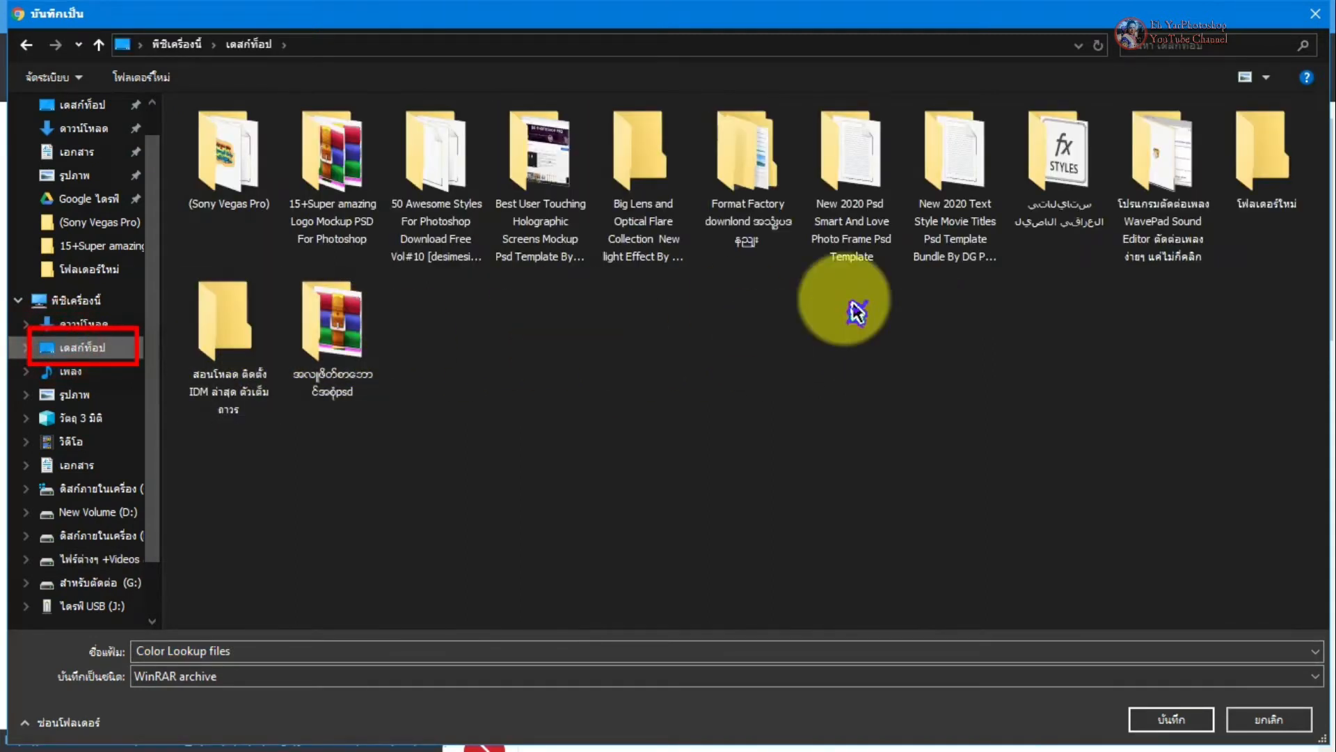
pyautogui.click(1263, 143)
pyautogui.click(1183, 721)
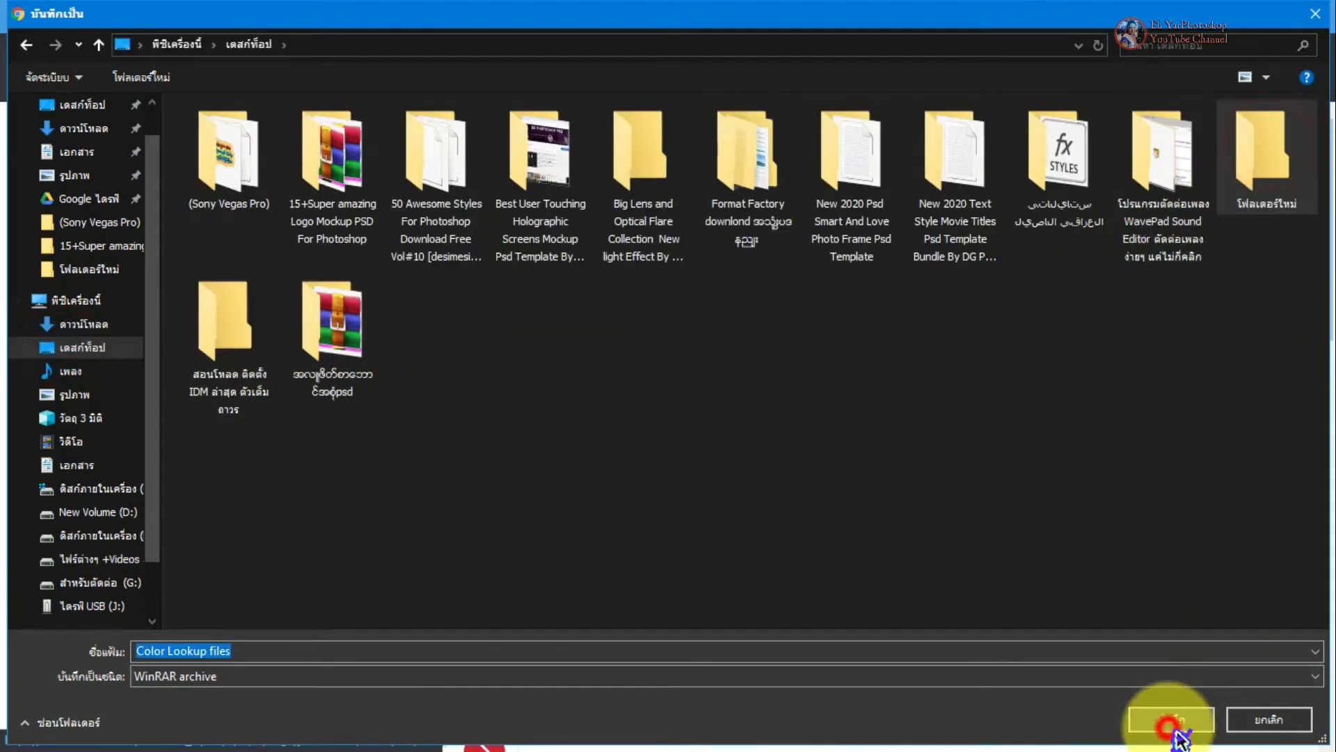
pyautogui.click(1176, 724)
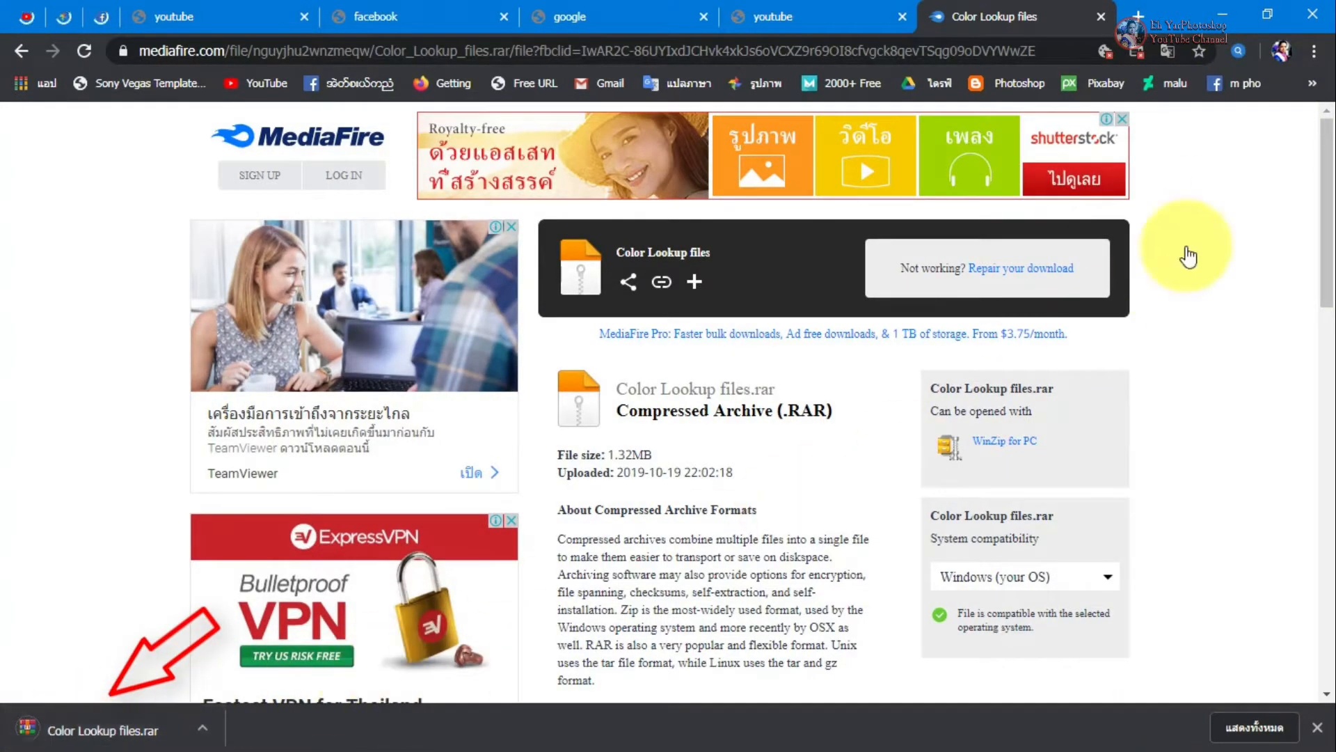
pyautogui.click(1306, 14)
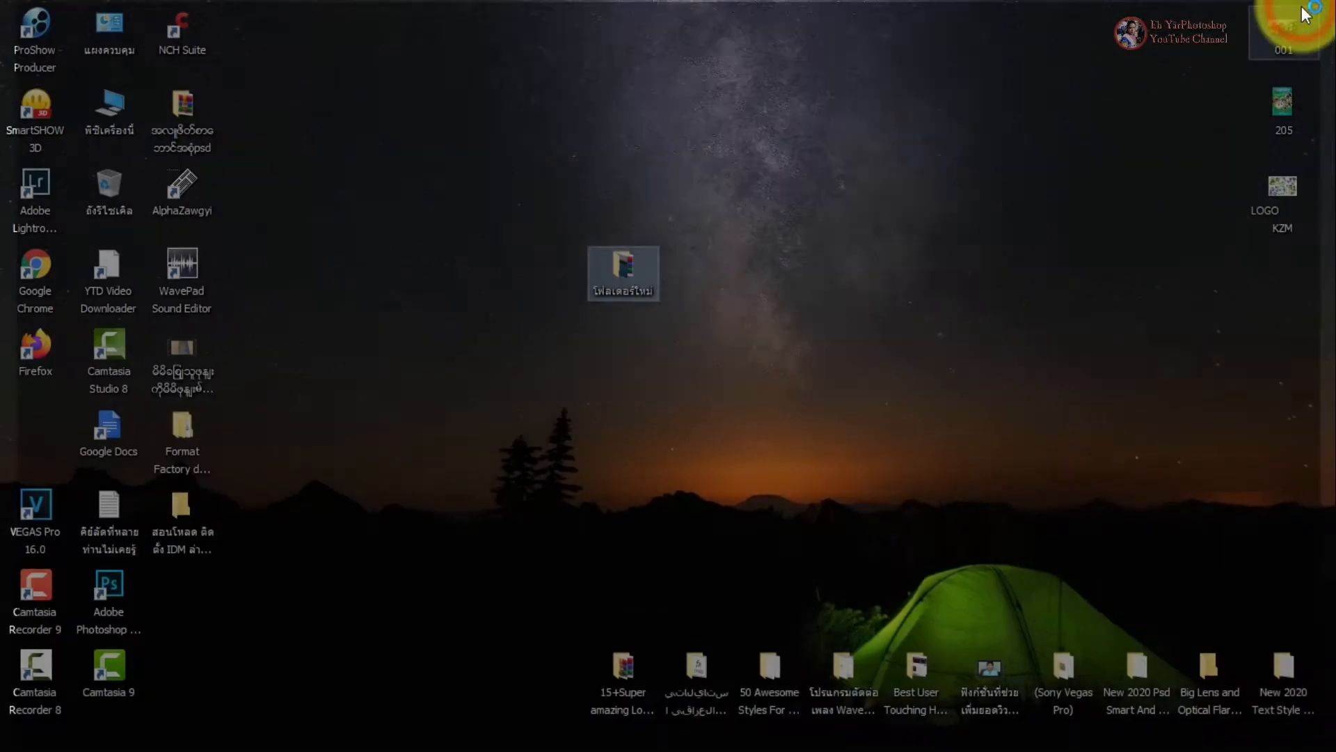
# Step: Move the Color Lookup files archive out of the โฟลเดอร์ใหม่ folder onto the desktop, placing it beside that folder
pyautogui.doubleClick(630, 272)
pyautogui.click(419, 376)
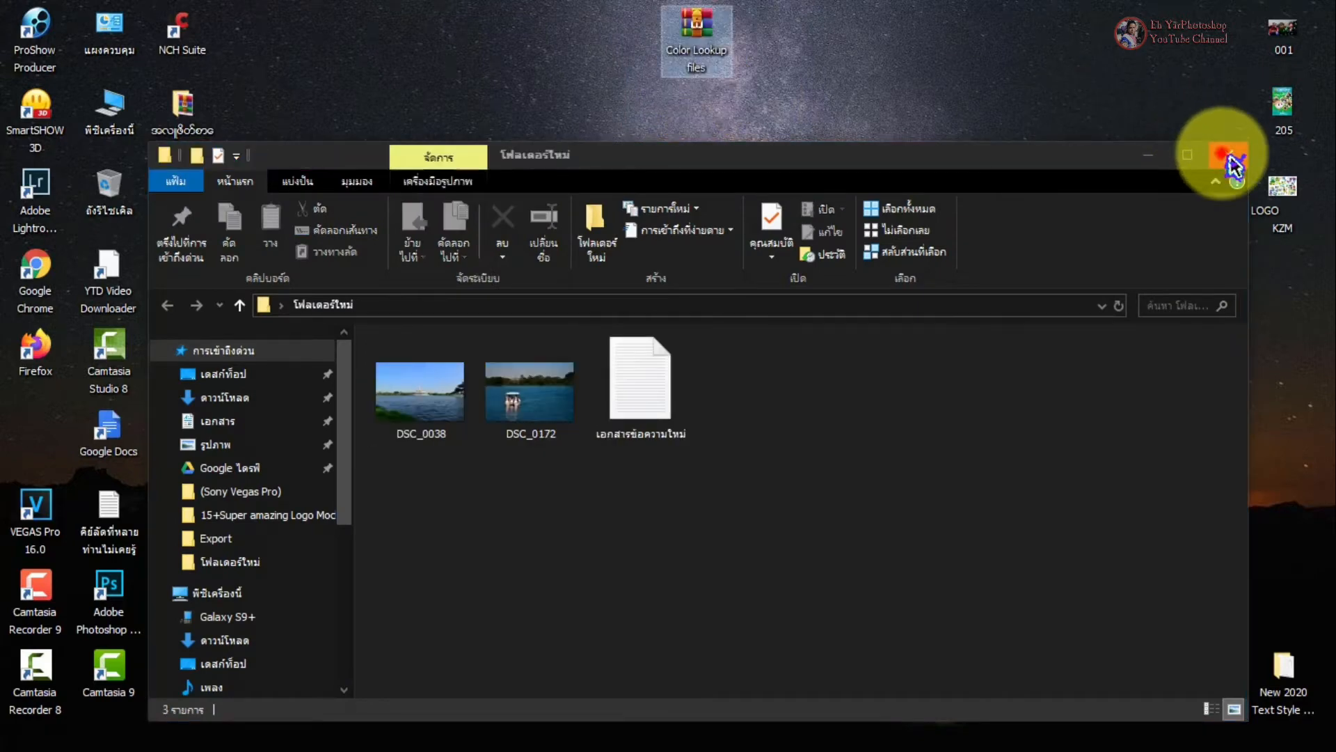
pyautogui.click(1230, 165)
pyautogui.moveTo(698, 31); pyautogui.dragTo(703, 272)
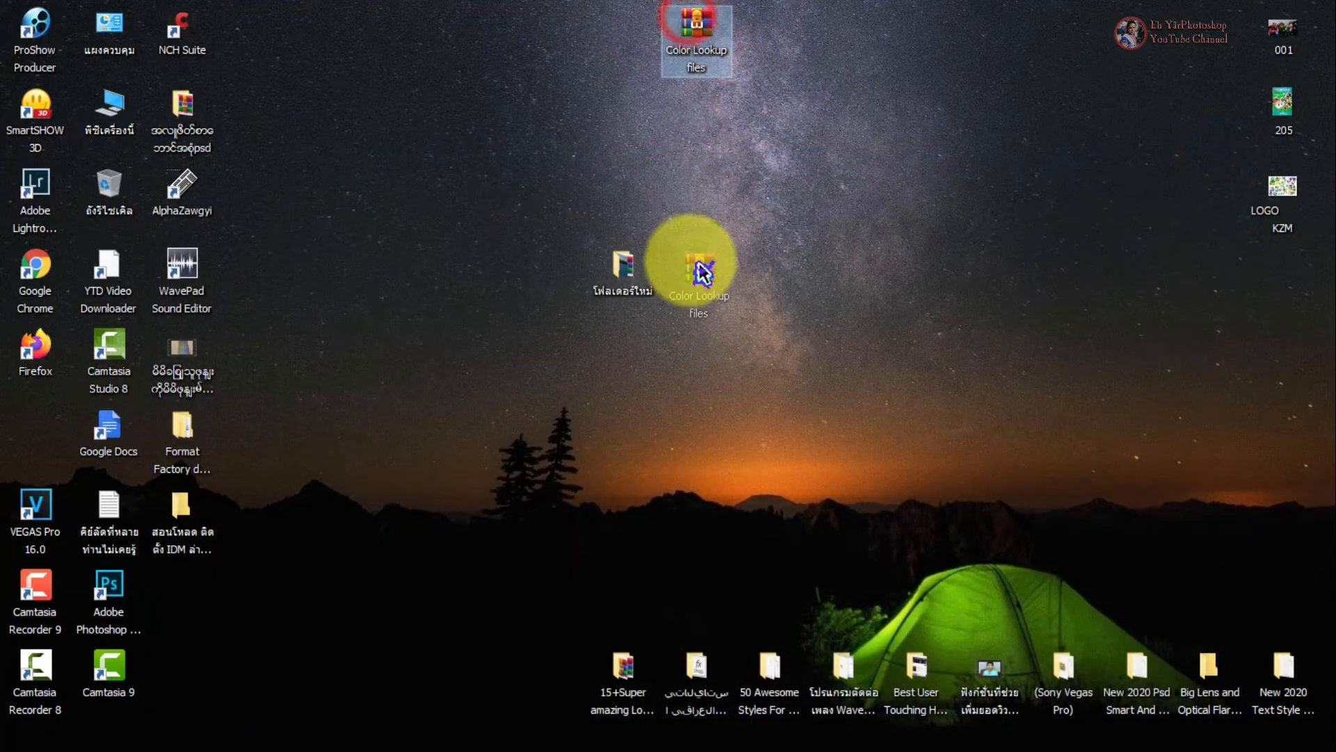
# Step: Extract the archive to its own Color Lookup files folder and place that folder beside โฟลเดอร์ใหม่ on the desktop
pyautogui.rightClick(703, 271)
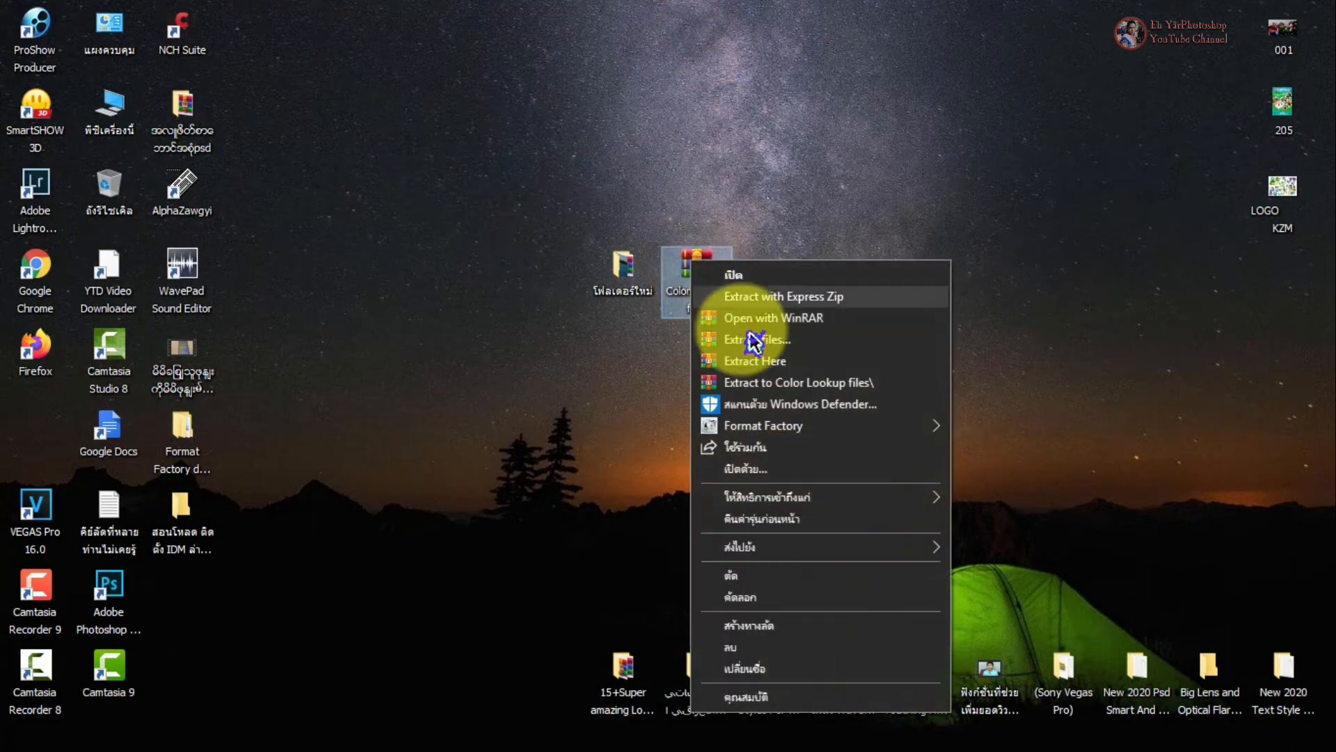
pyautogui.click(789, 386)
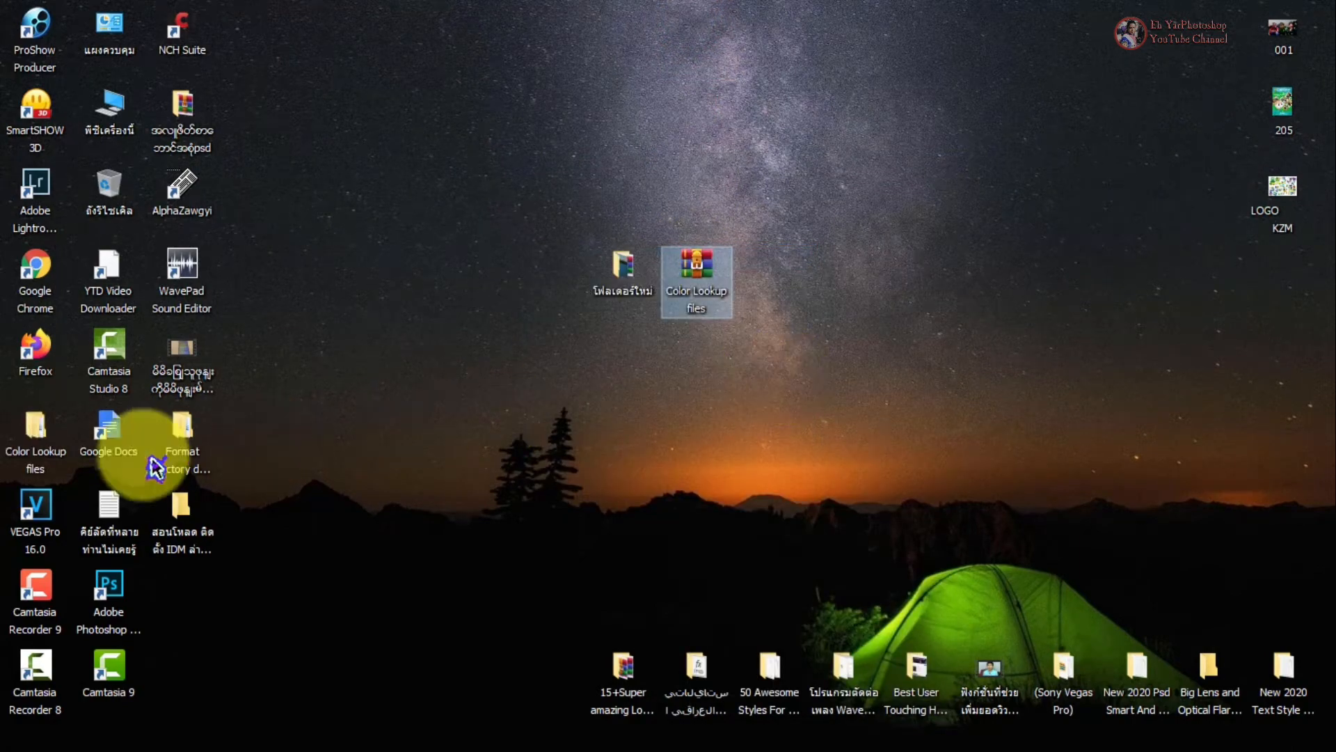
pyautogui.moveTo(27, 435); pyautogui.dragTo(563, 284)
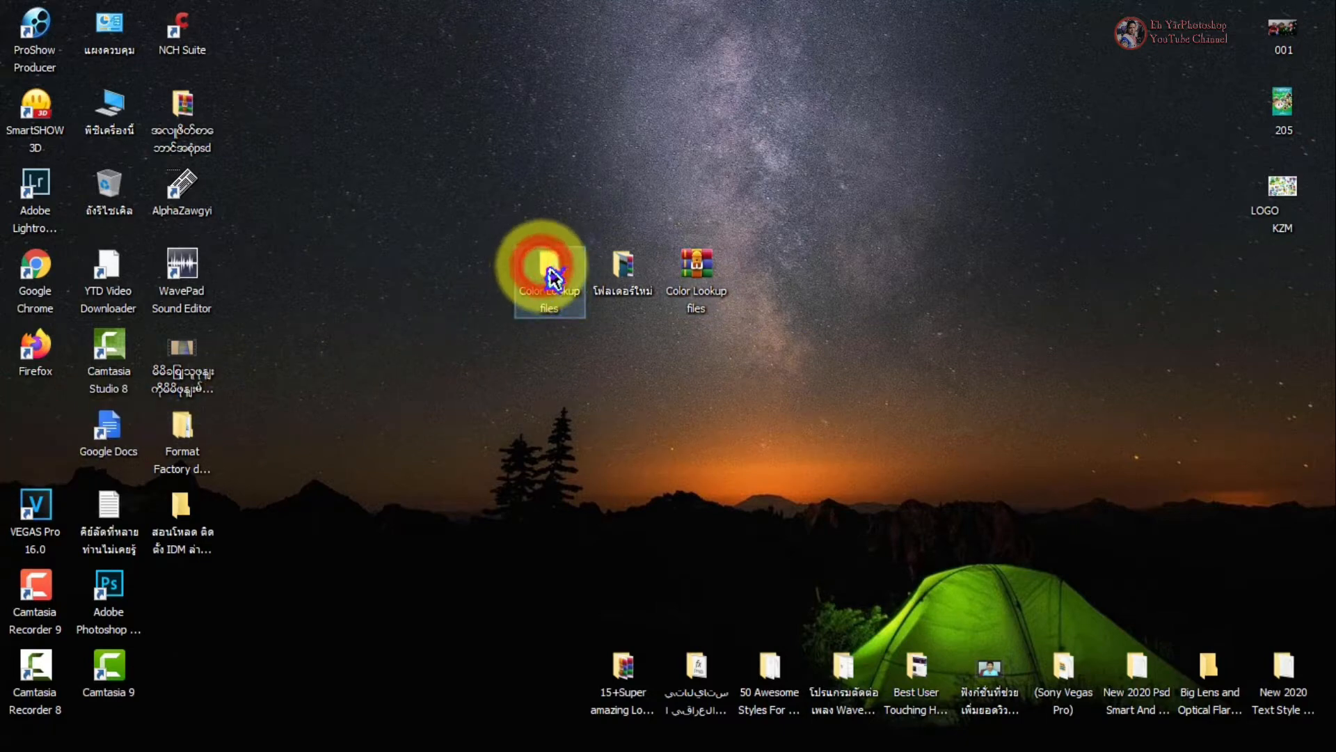
# Step: Open the inner Color Lookup files folder of the extracted archive and maximize its window
pyautogui.doubleClick(551, 277)
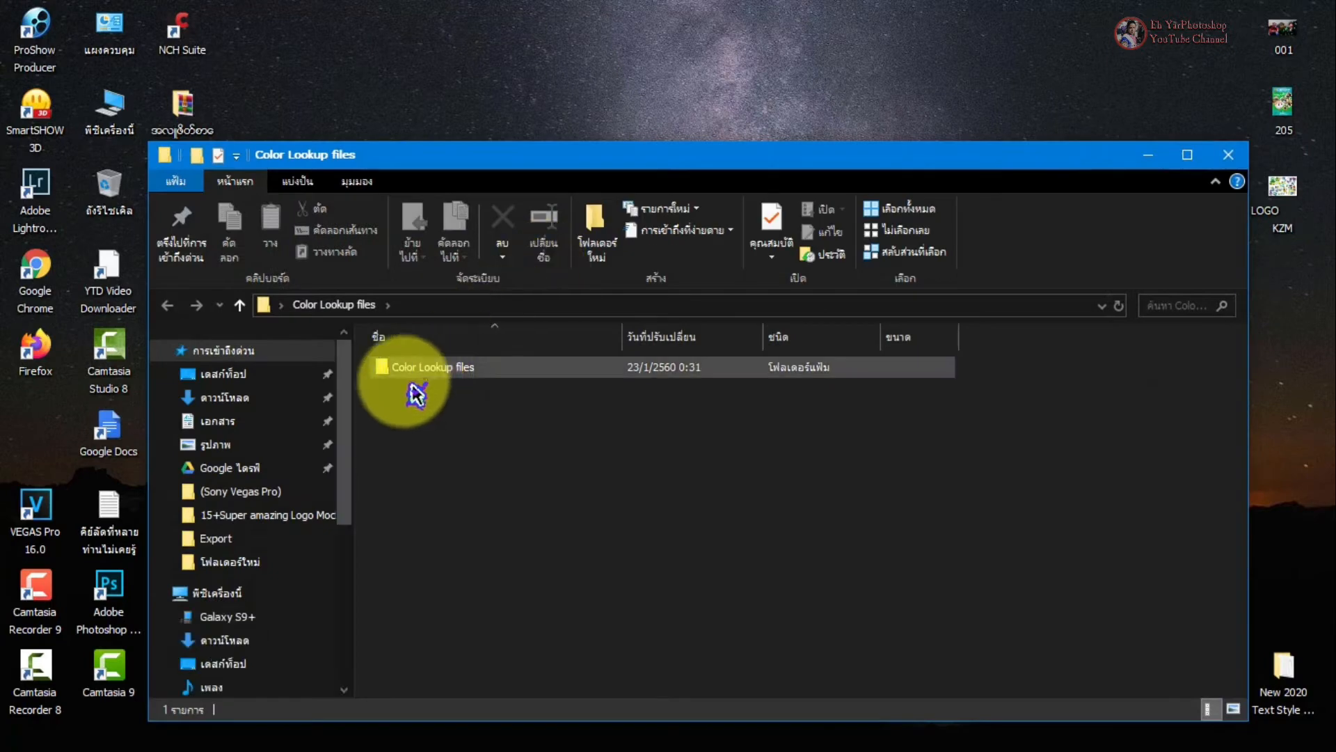
pyautogui.doubleClick(456, 369)
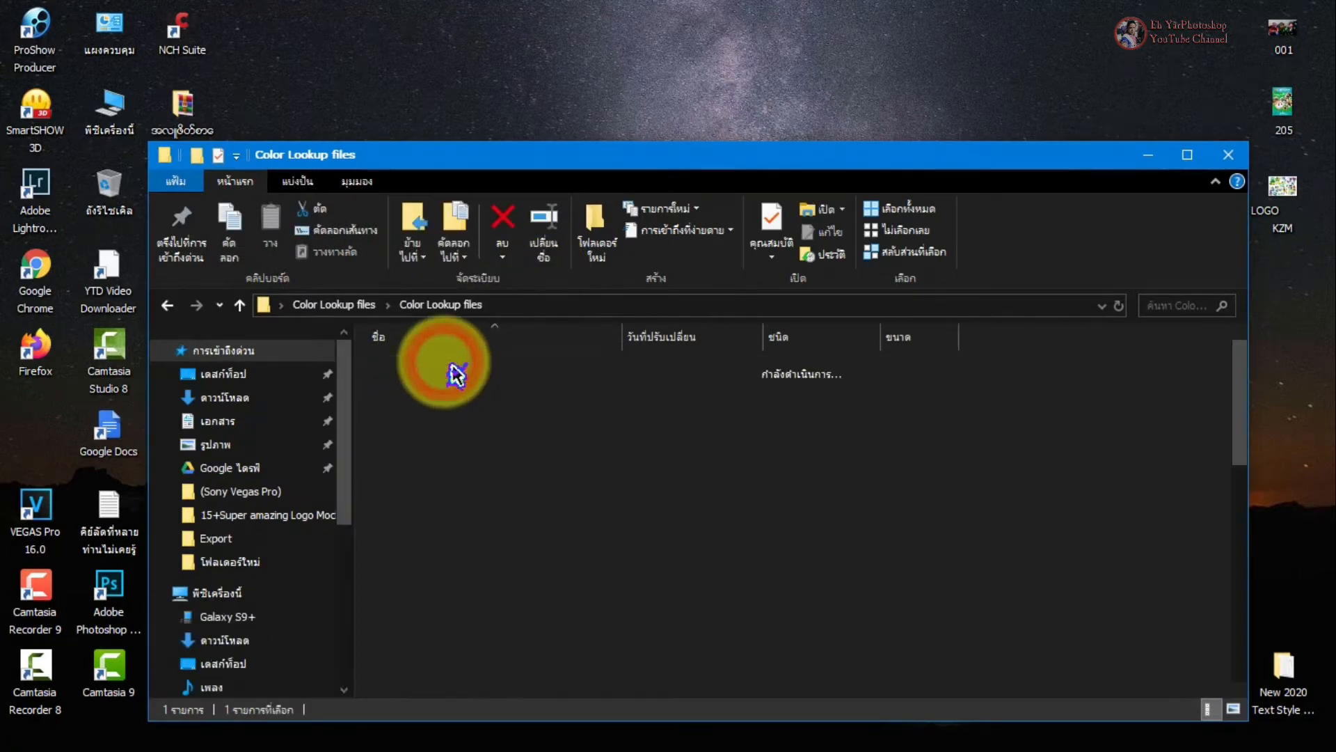
pyautogui.click(1188, 156)
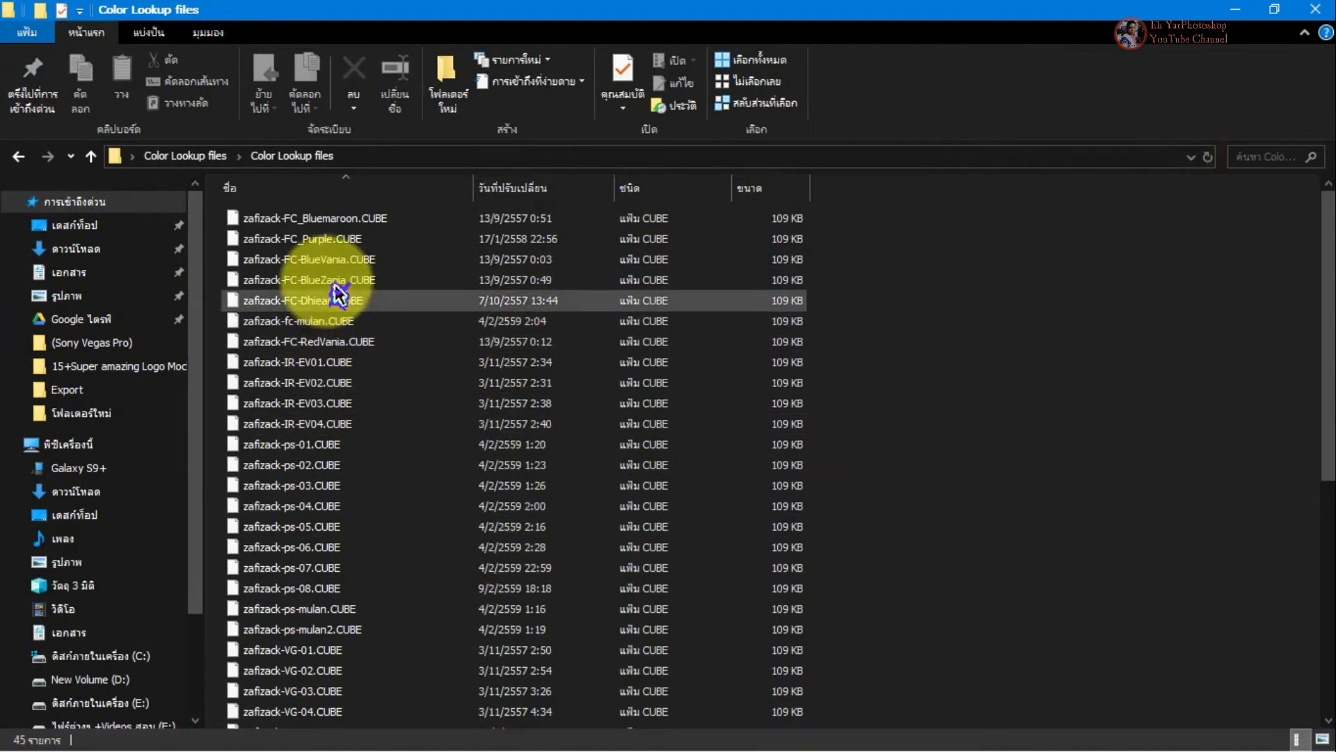
# Step: Copy all the CUBE files in the inner Color Lookup files folder
pyautogui.hotkey('ctrl', 'a')
pyautogui.click(351, 220)
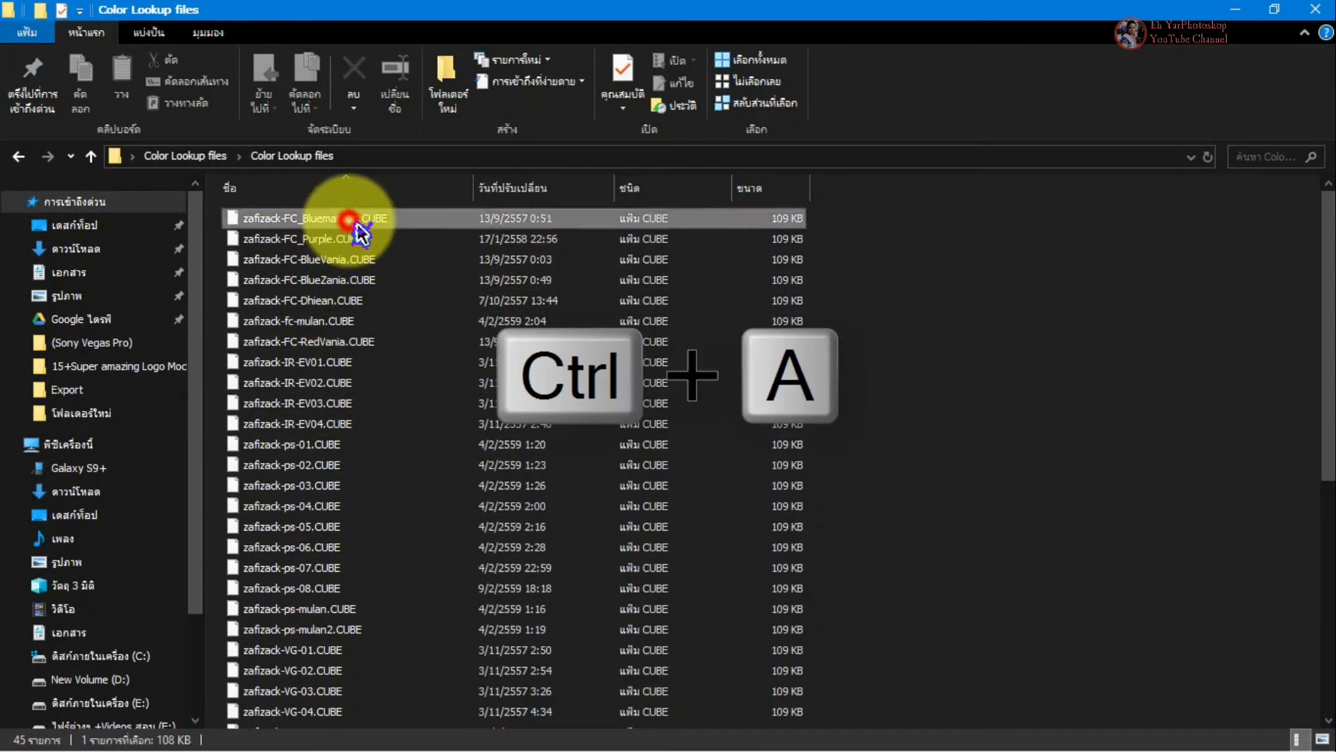
pyautogui.hotkey('ctrl', 'a')
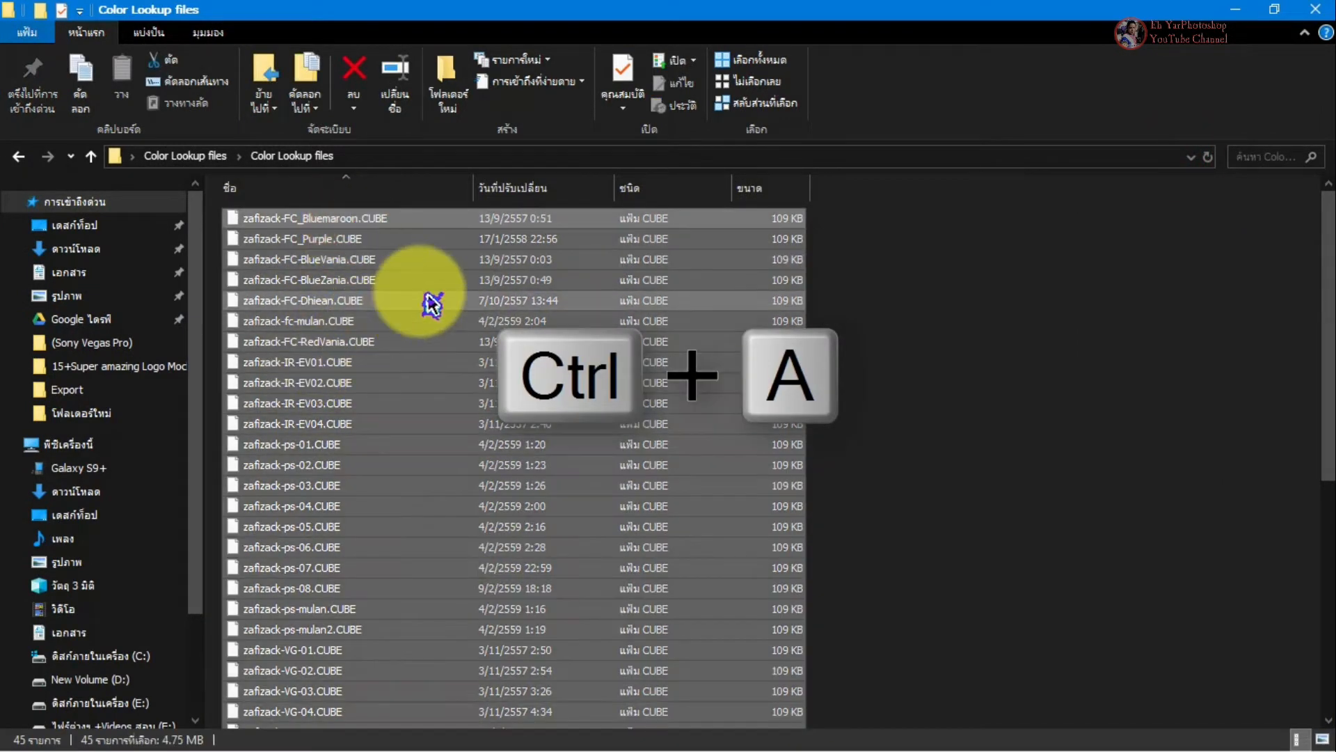
pyautogui.rightClick(432, 304)
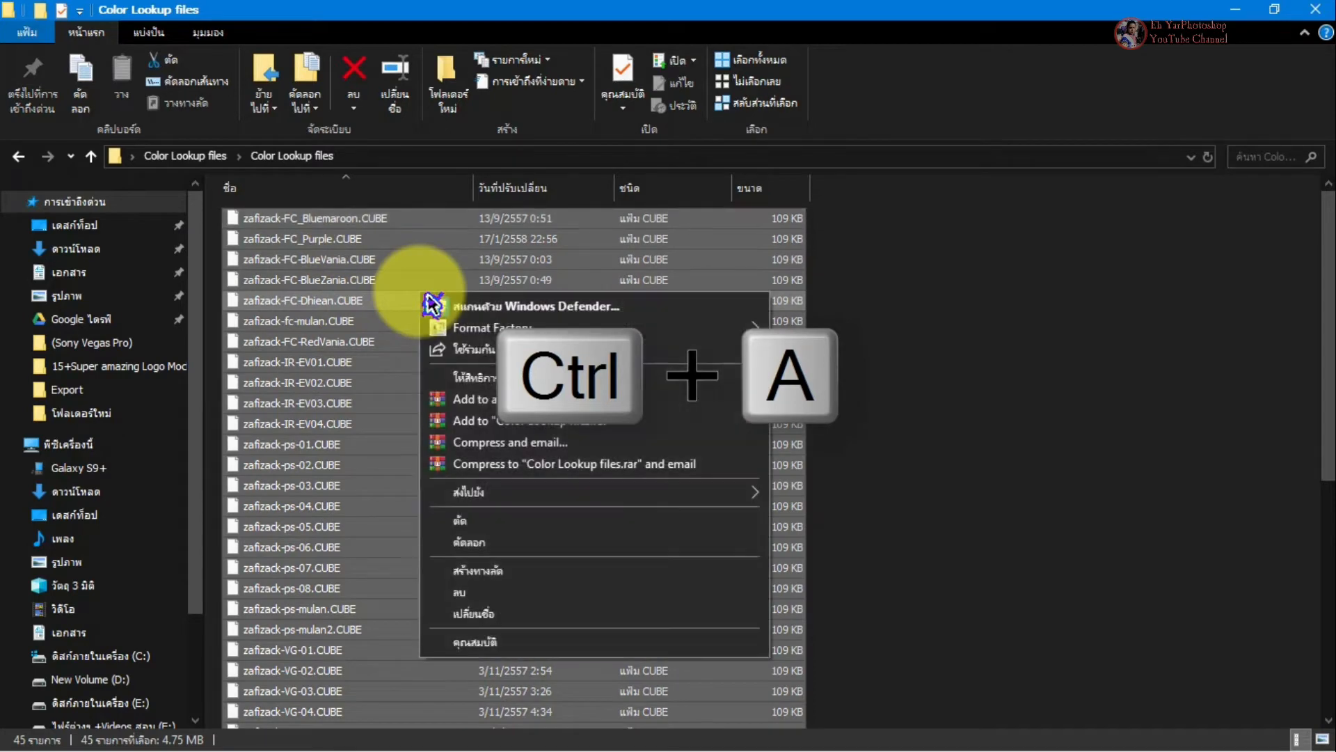
pyautogui.click(483, 539)
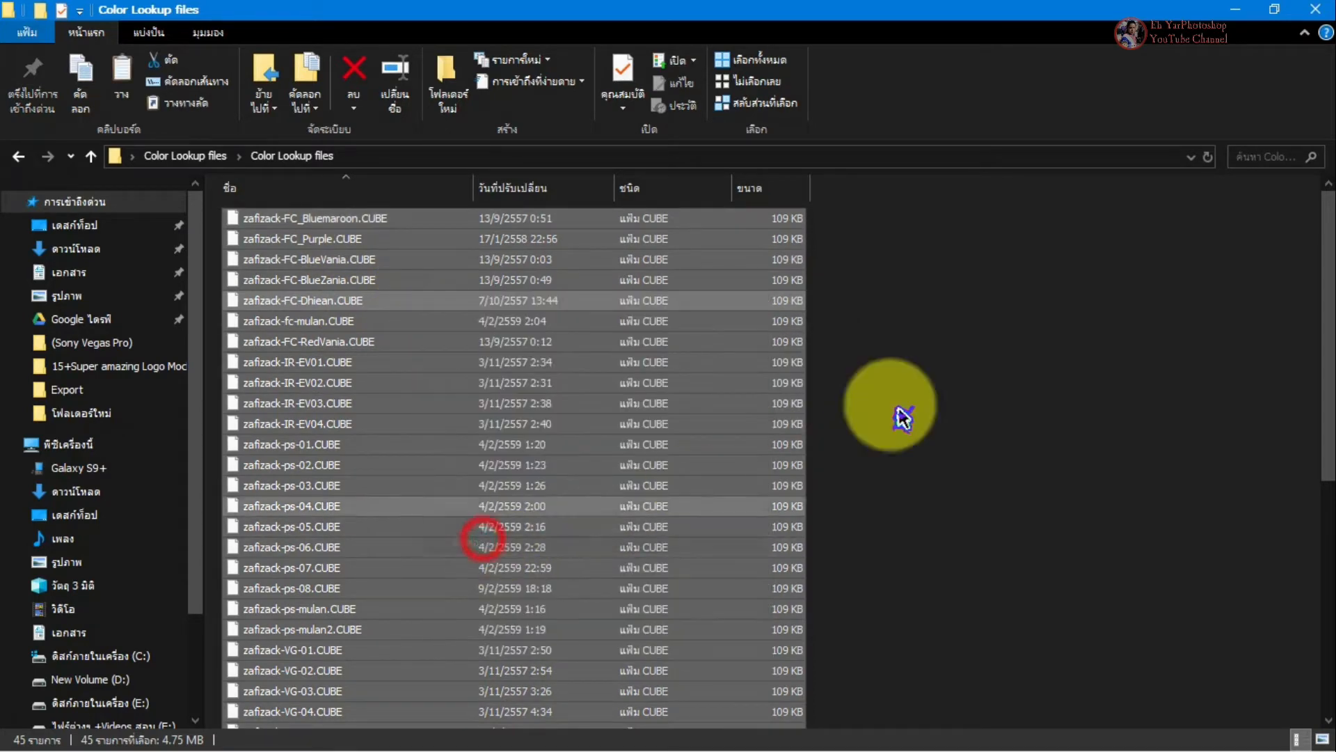
# Step: Close the Color Lookup files window and open the file location of the Adobe Photoshop CC 2019 desktop shortcut
pyautogui.click(1319, 12)
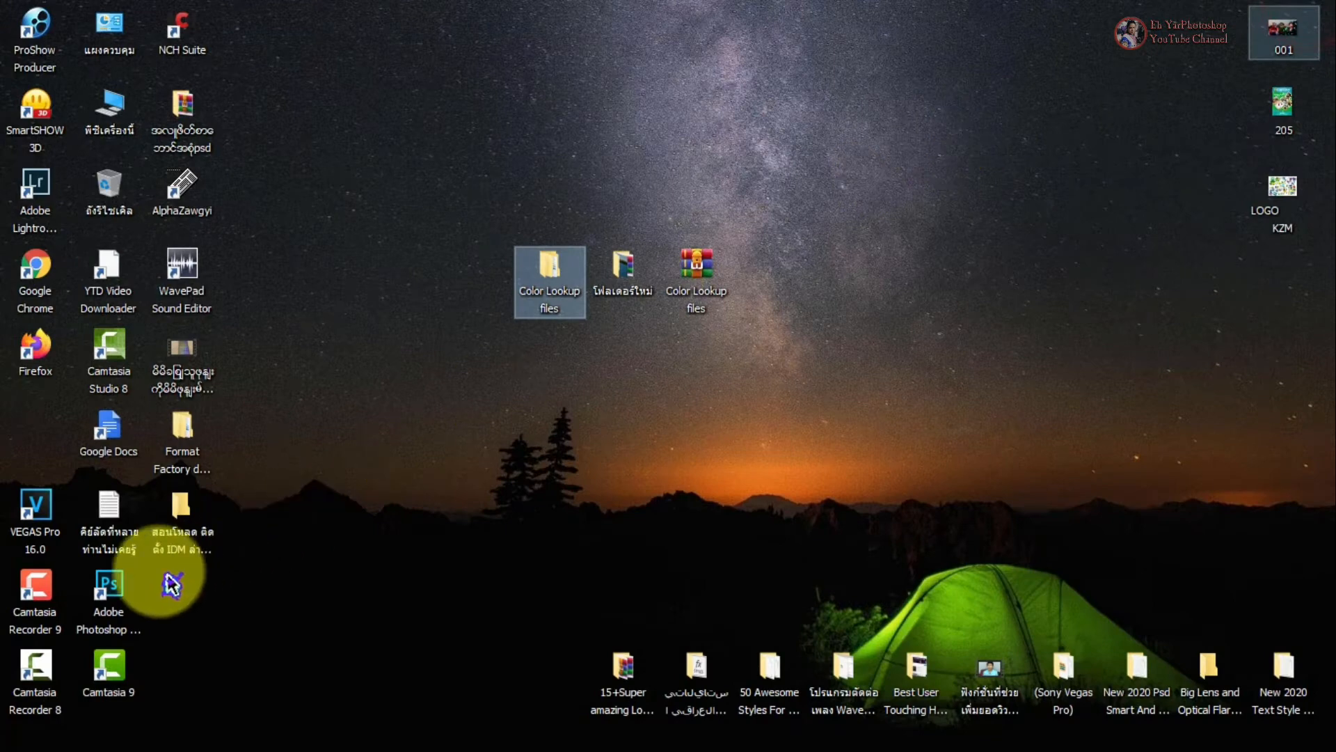
pyautogui.click(119, 595)
pyautogui.rightClick(120, 598)
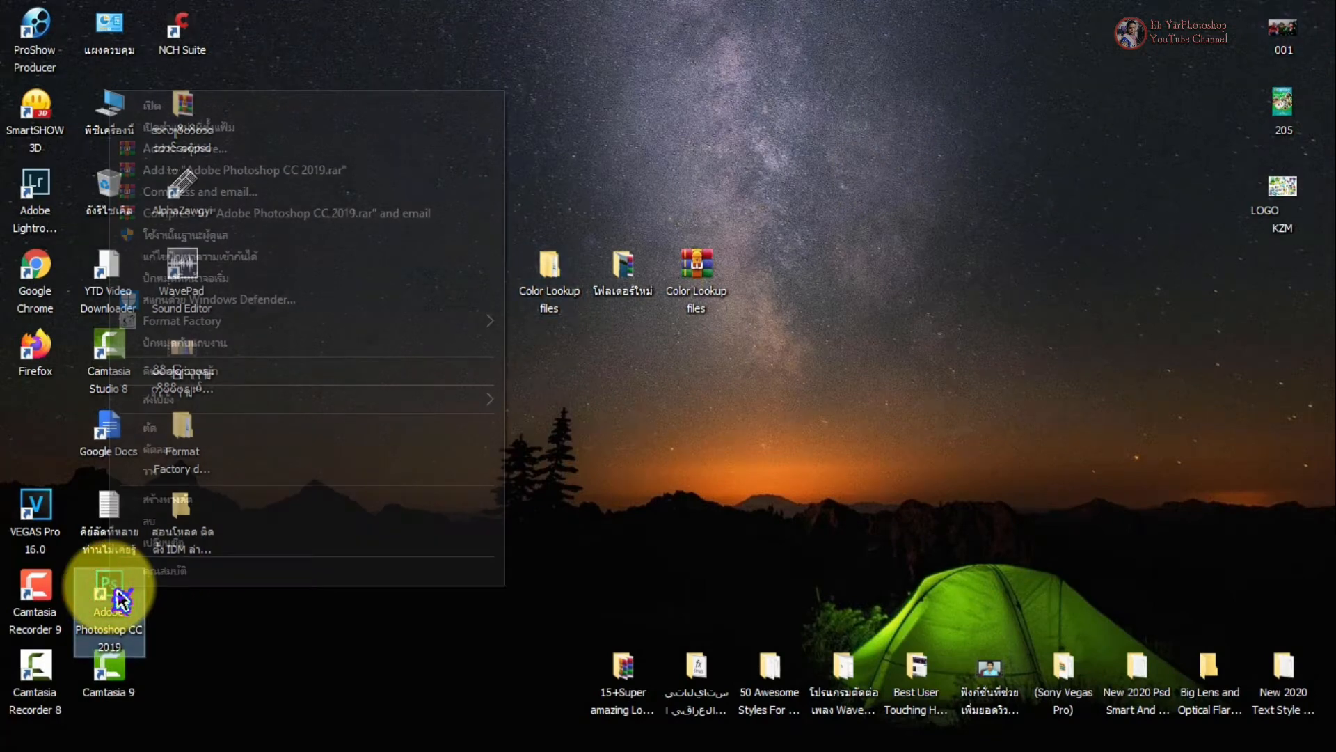
pyautogui.click(215, 127)
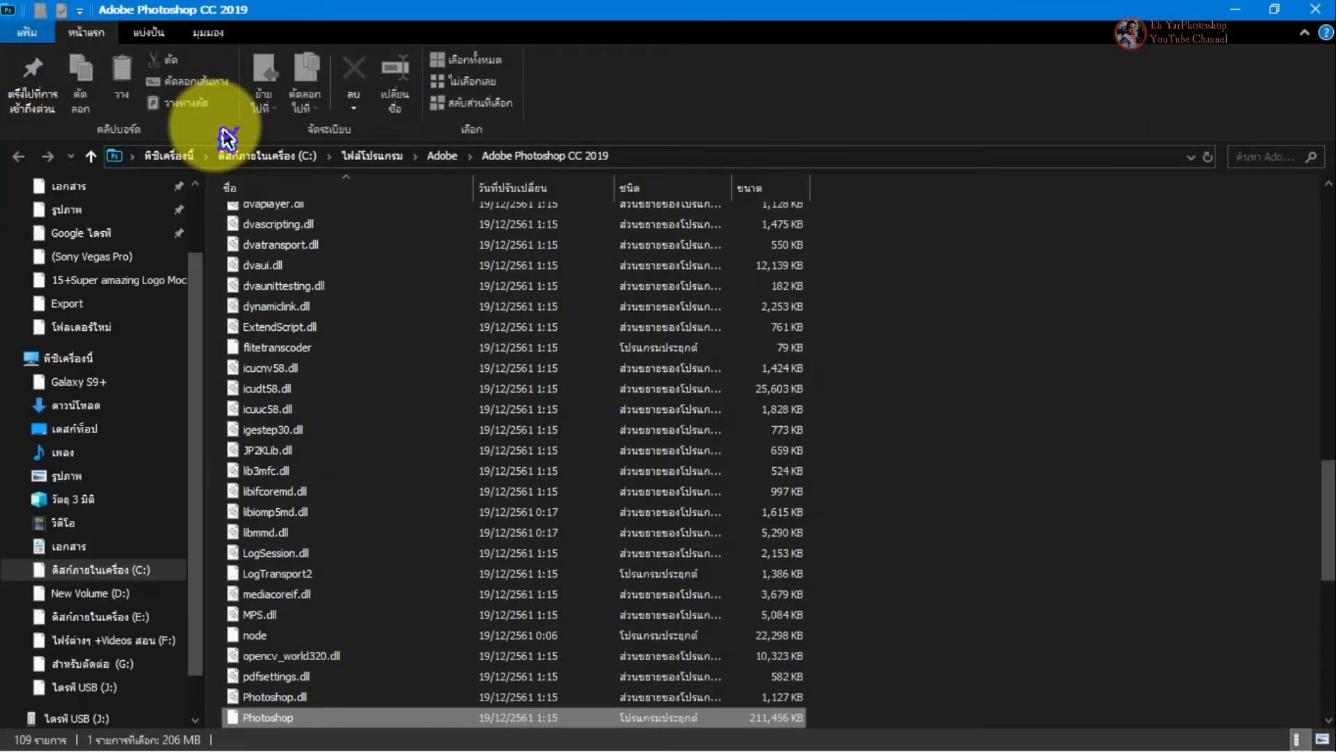
# Step: Open the 3DLUTs folder inside the Presets folder of the Adobe Photoshop CC 2019 installation
pyautogui.scroll(17, 532, 465)
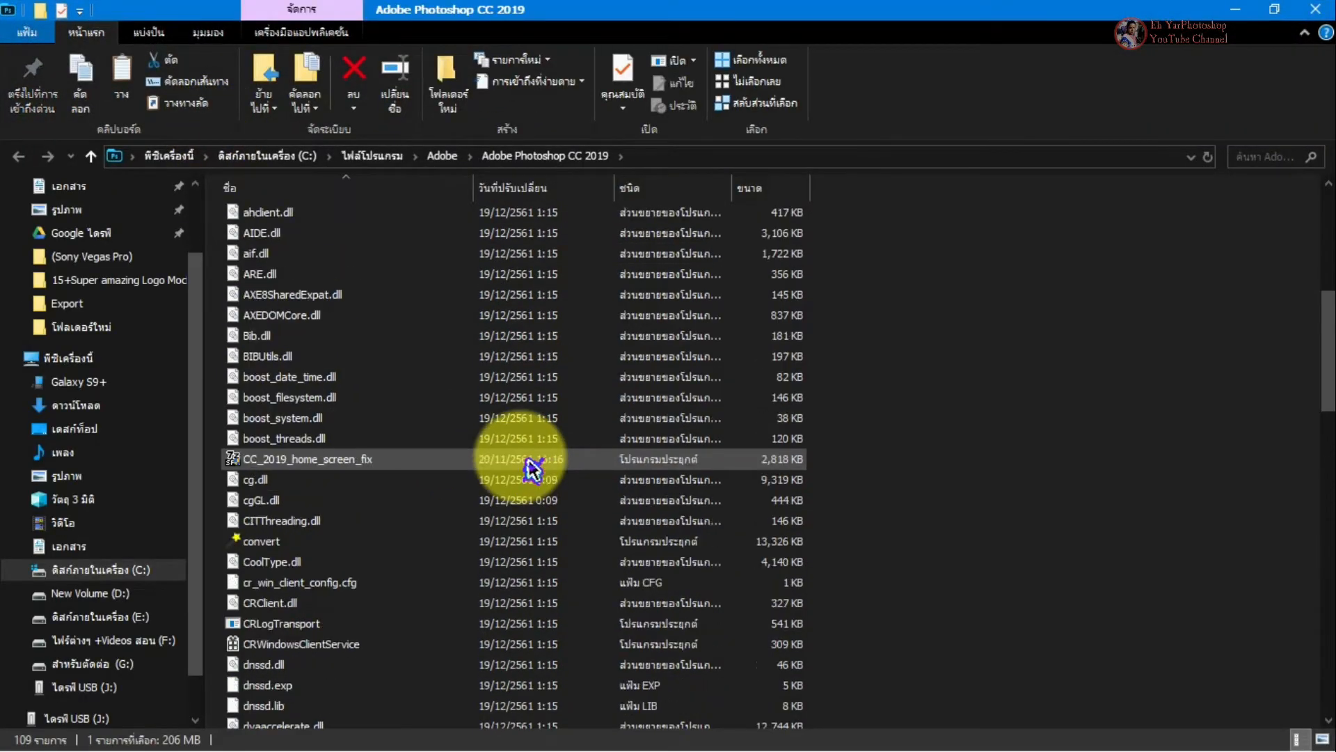
pyautogui.scroll(1, 532, 465)
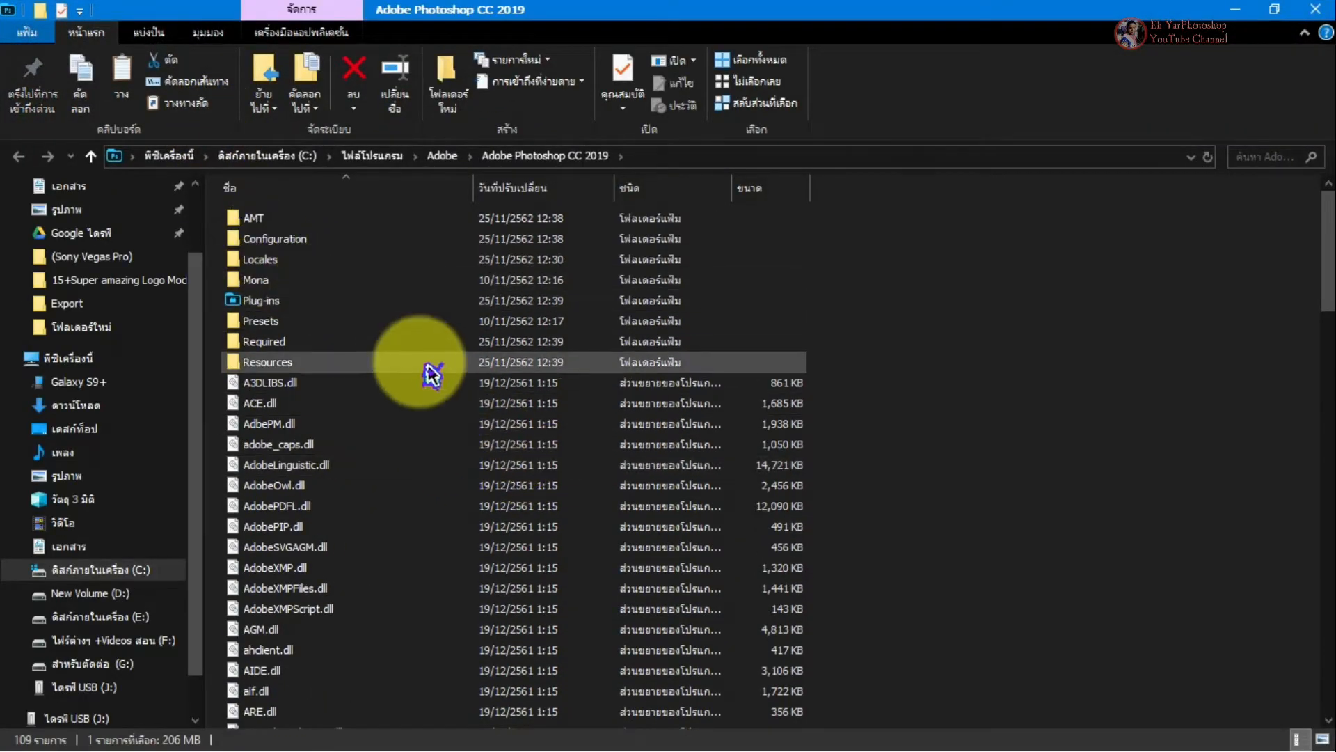
pyautogui.click(315, 321)
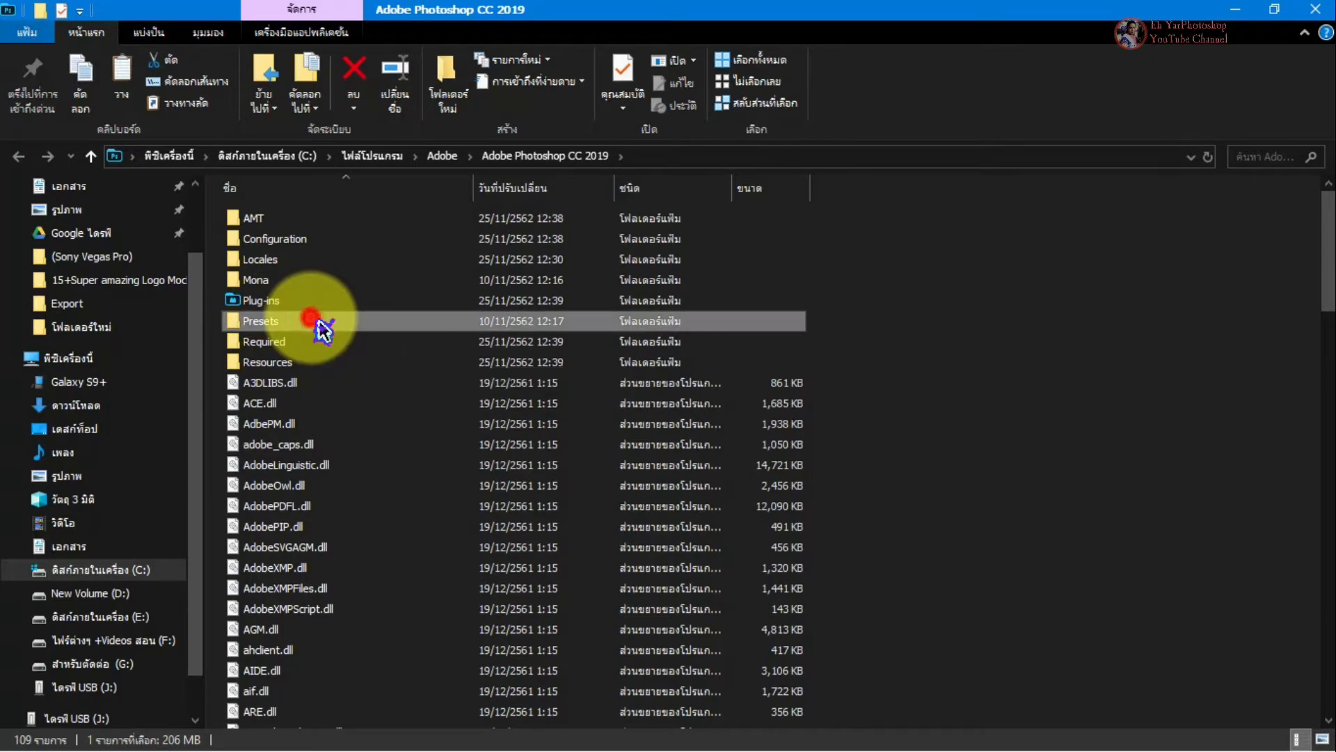
pyautogui.doubleClick(318, 322)
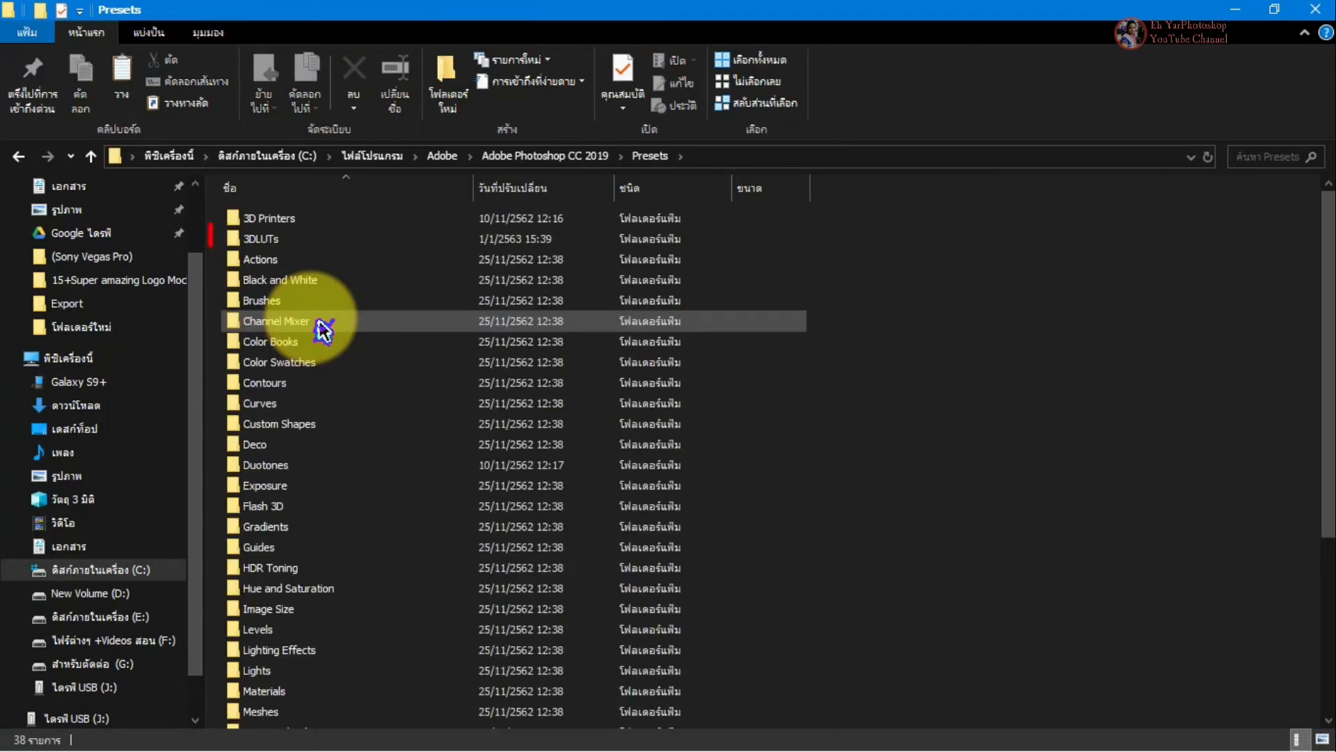
pyautogui.doubleClick(309, 241)
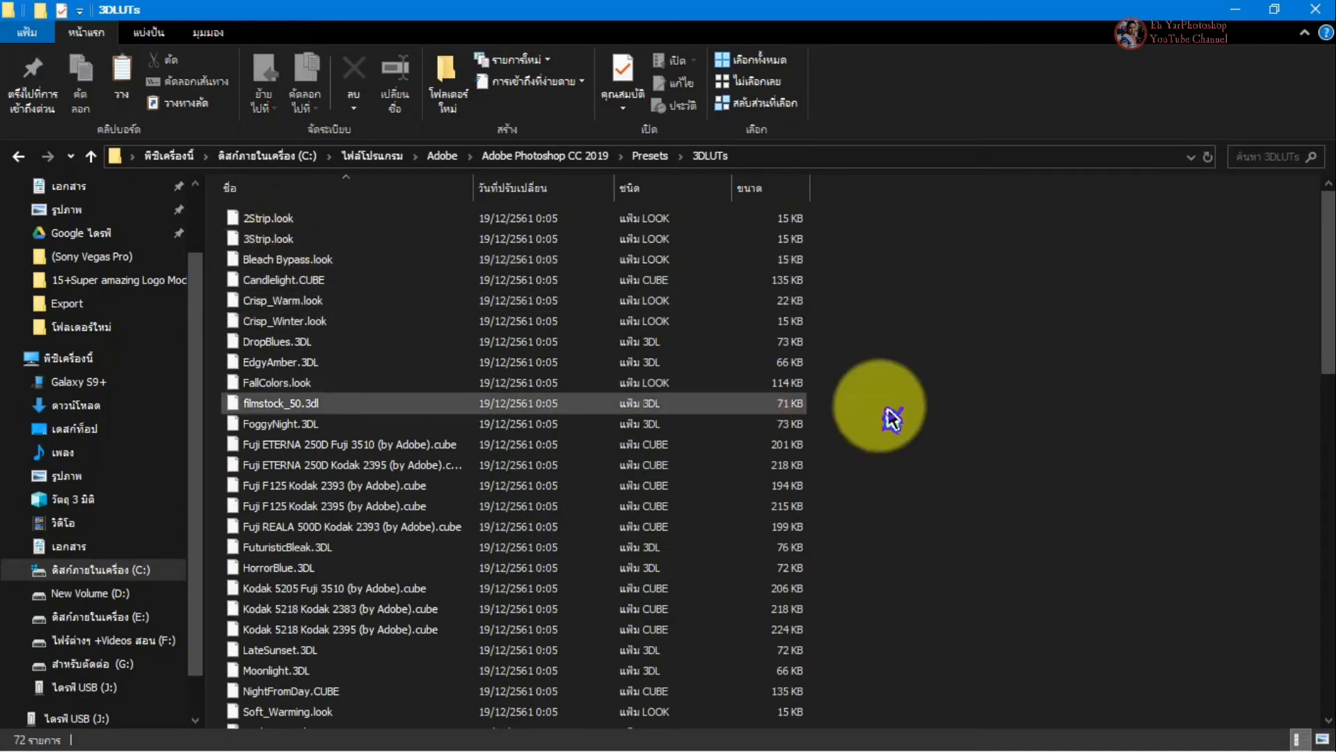
# Step: Paste the copied CUBE files into the 3DLUTs folder and close its window
pyautogui.rightClick(1002, 412)
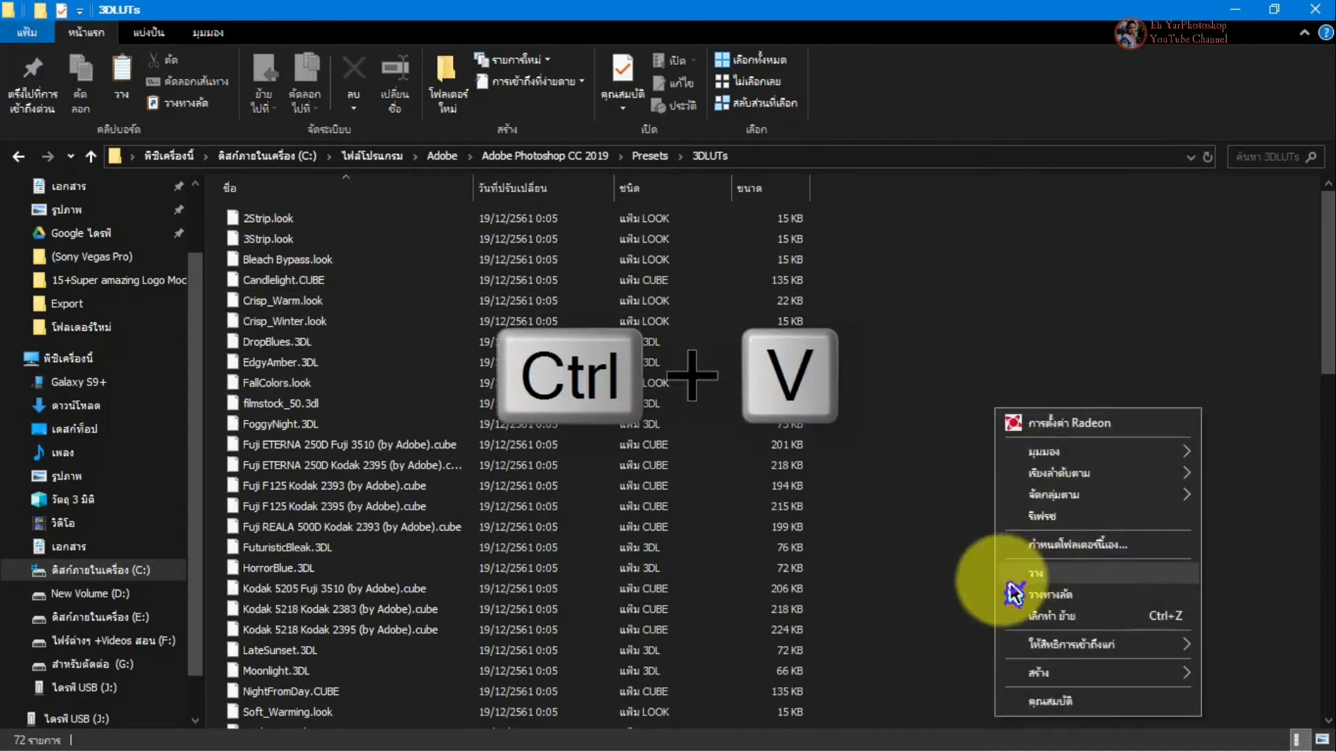
pyautogui.click(1045, 573)
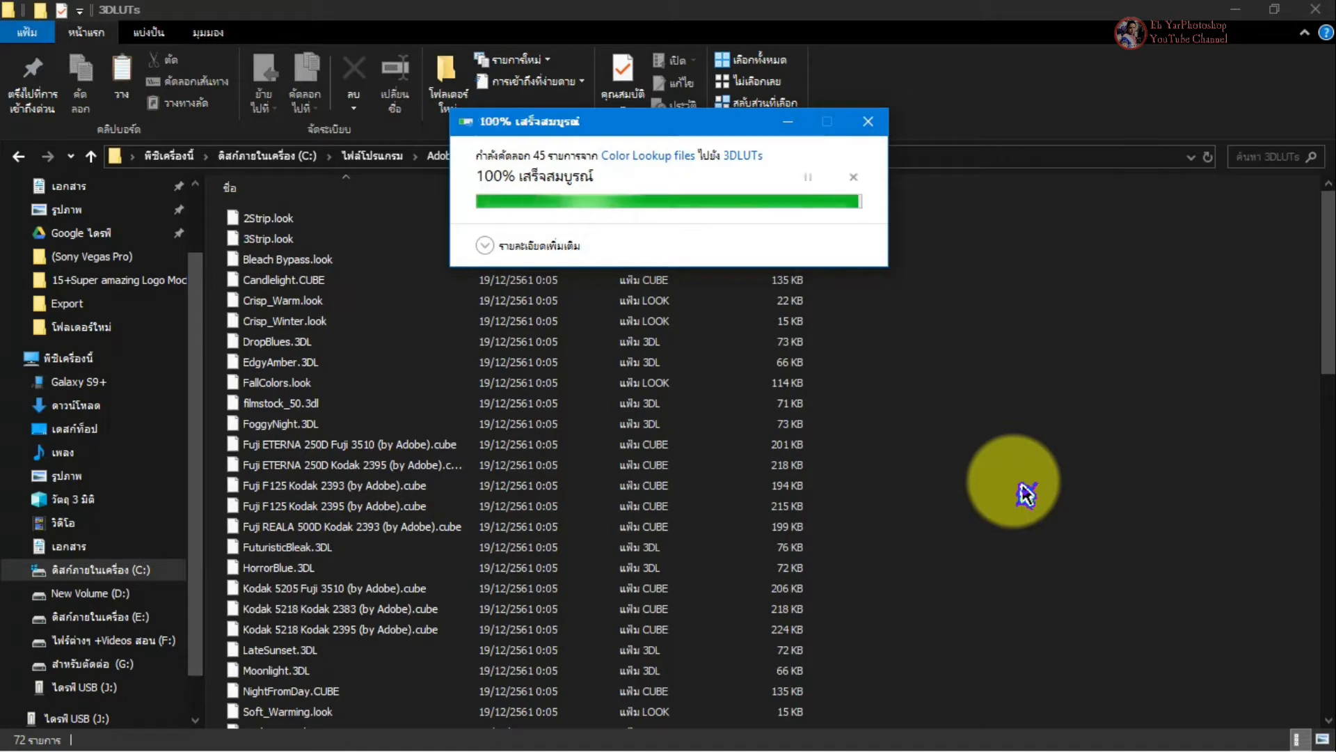
pyautogui.click(1320, 12)
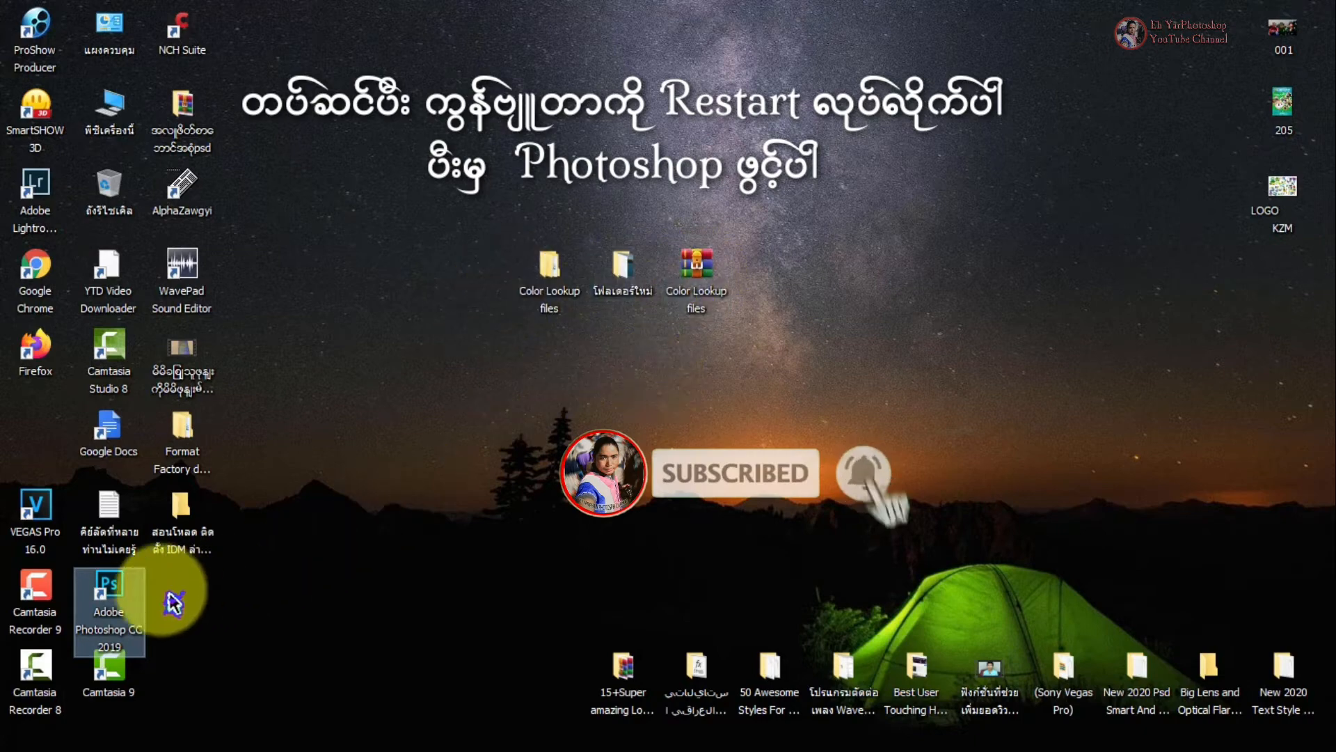
# Step: Switch to Photoshop and unlock the Background layer of DSC_0038.jpg into a regular layer
pyautogui.moveTo(1294, 199)
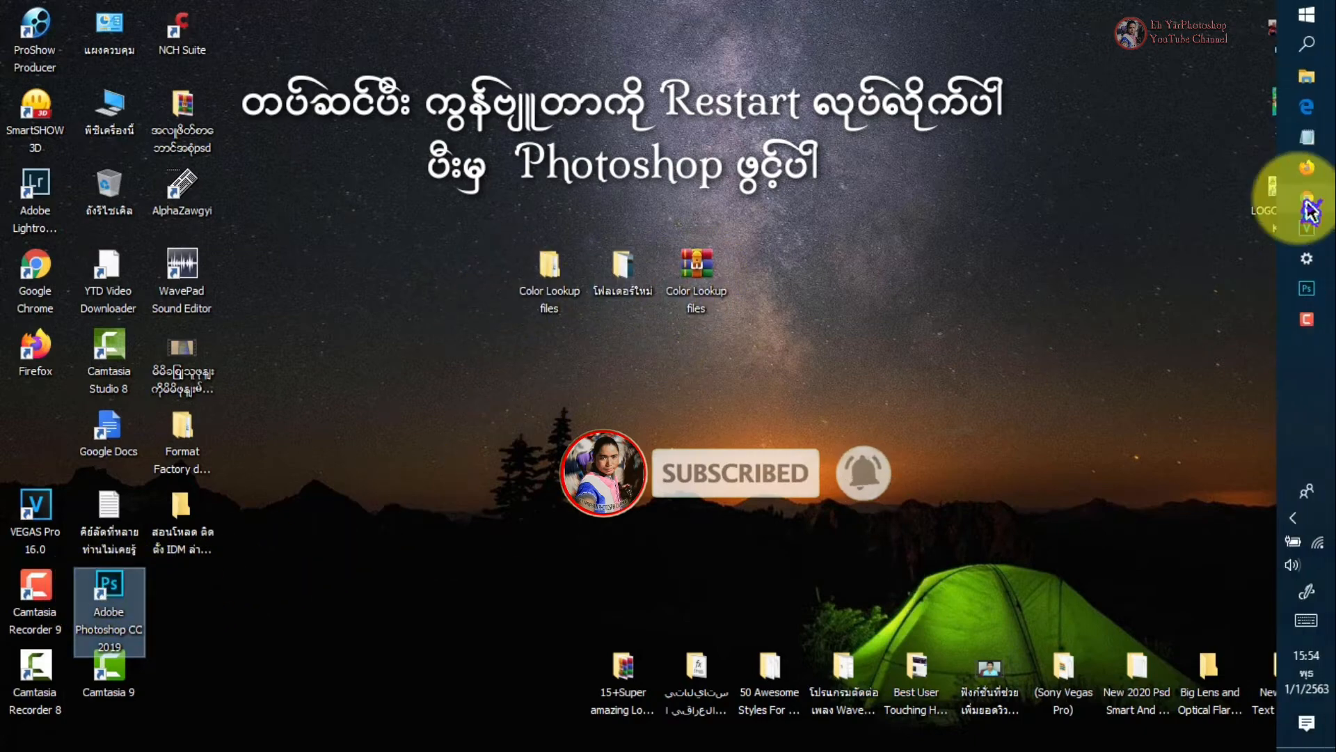
pyautogui.click(1307, 291)
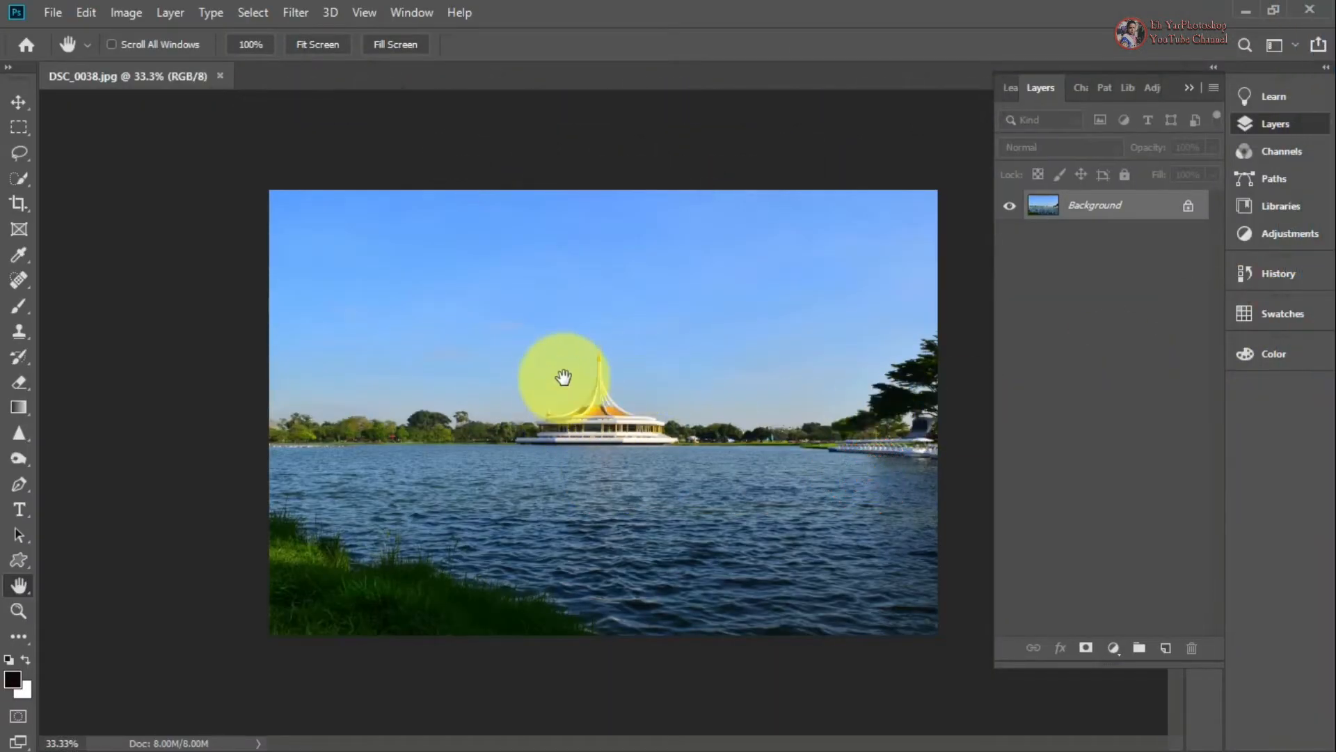
pyautogui.doubleClick(17, 585)
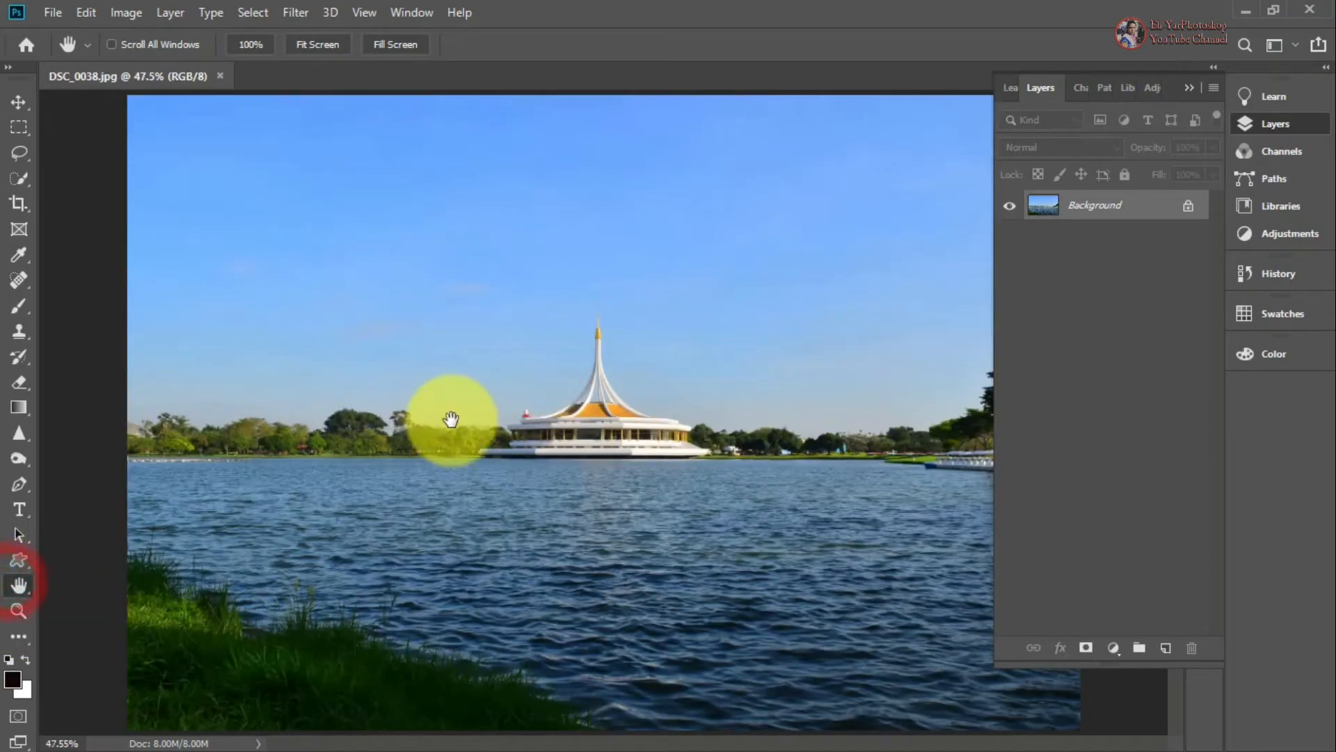
pyautogui.click(1192, 206)
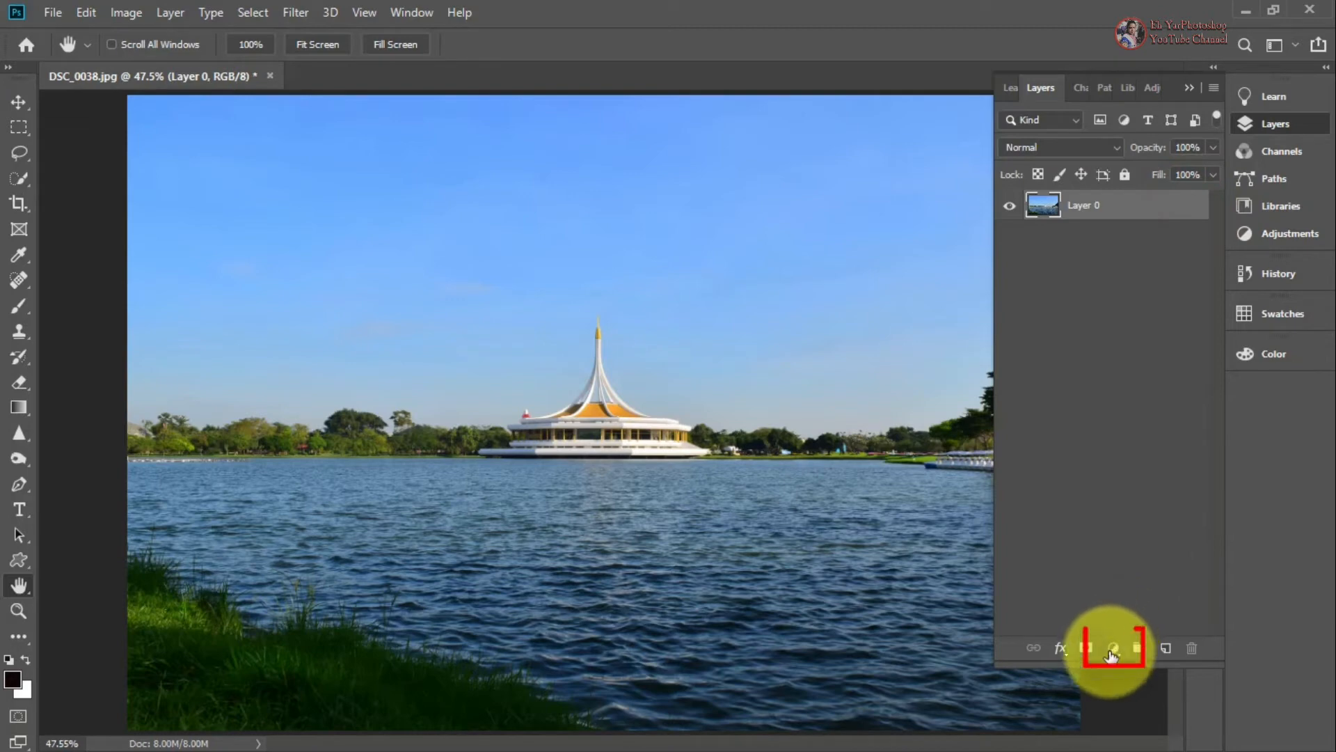
# Step: Add a Color Lookup adjustment layer above the photo and load zafizack-VG-03.CUBE as its 3DLUT file
pyautogui.click(1115, 648)
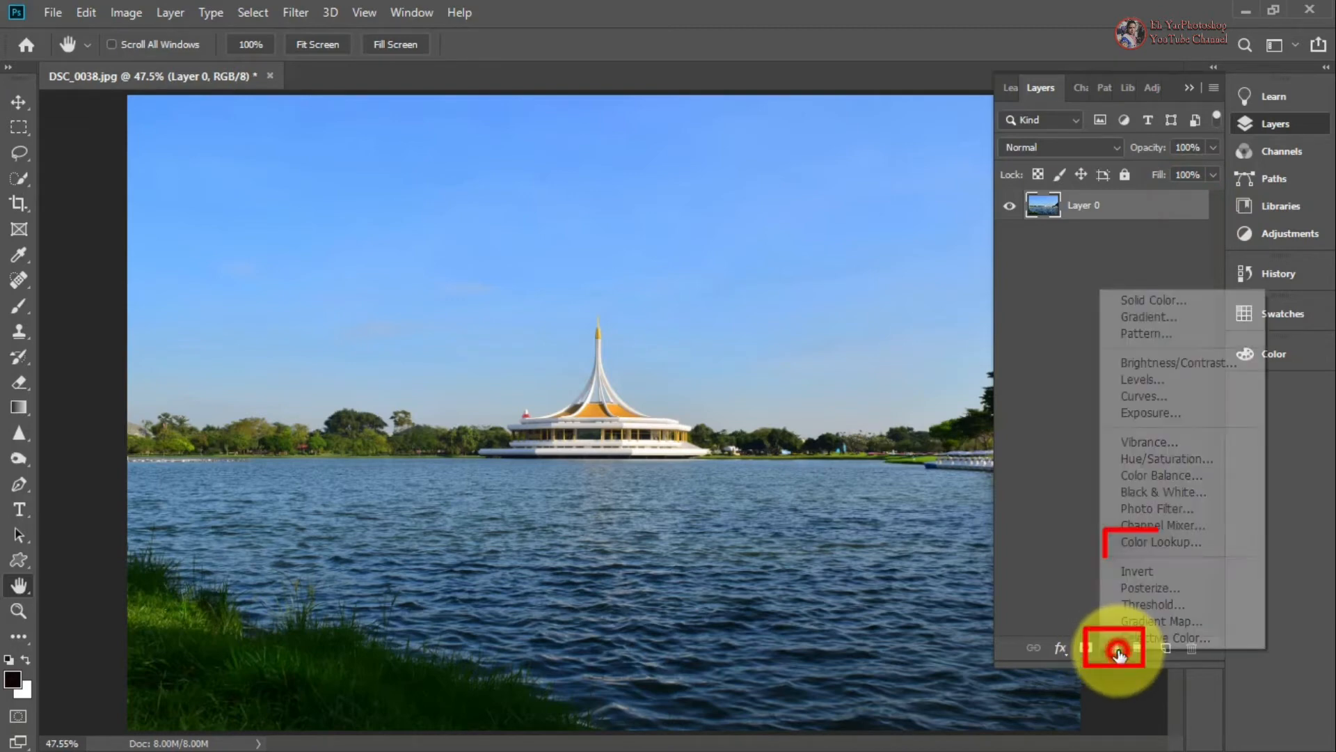
pyautogui.click(1176, 542)
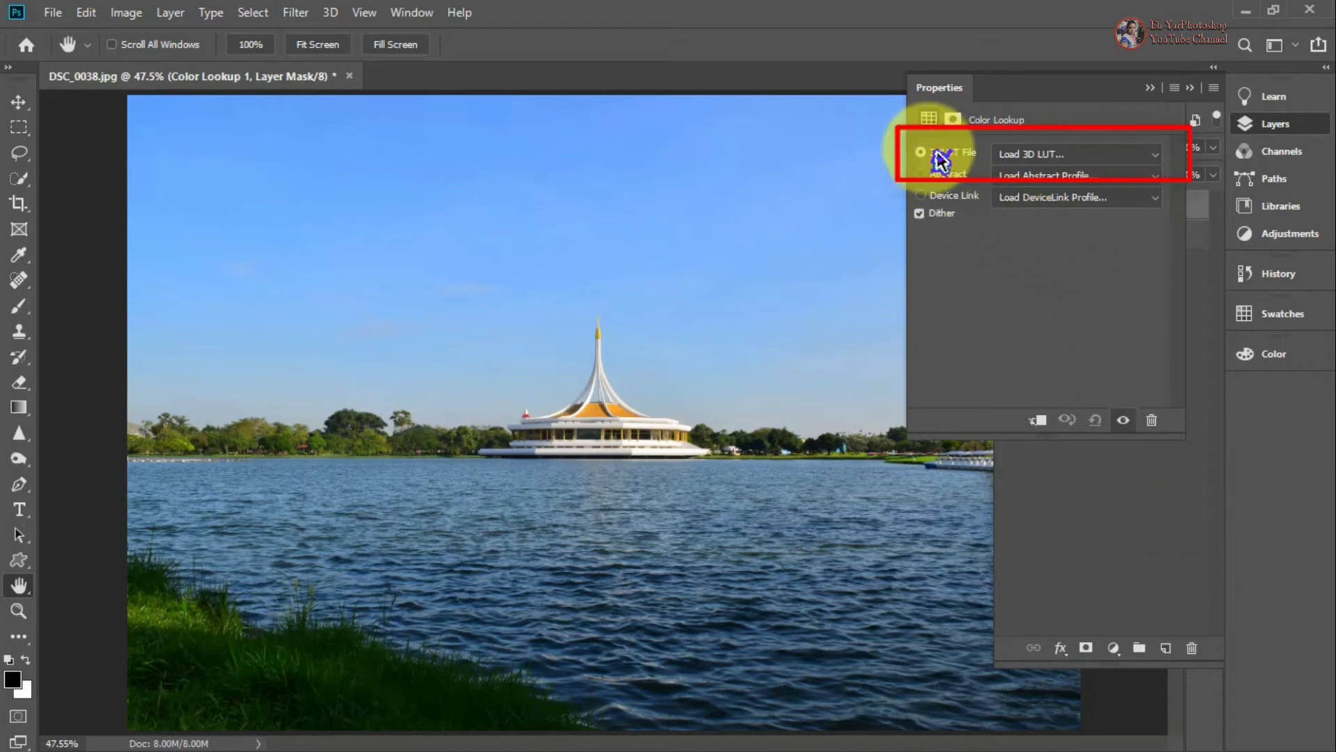
pyautogui.click(1081, 161)
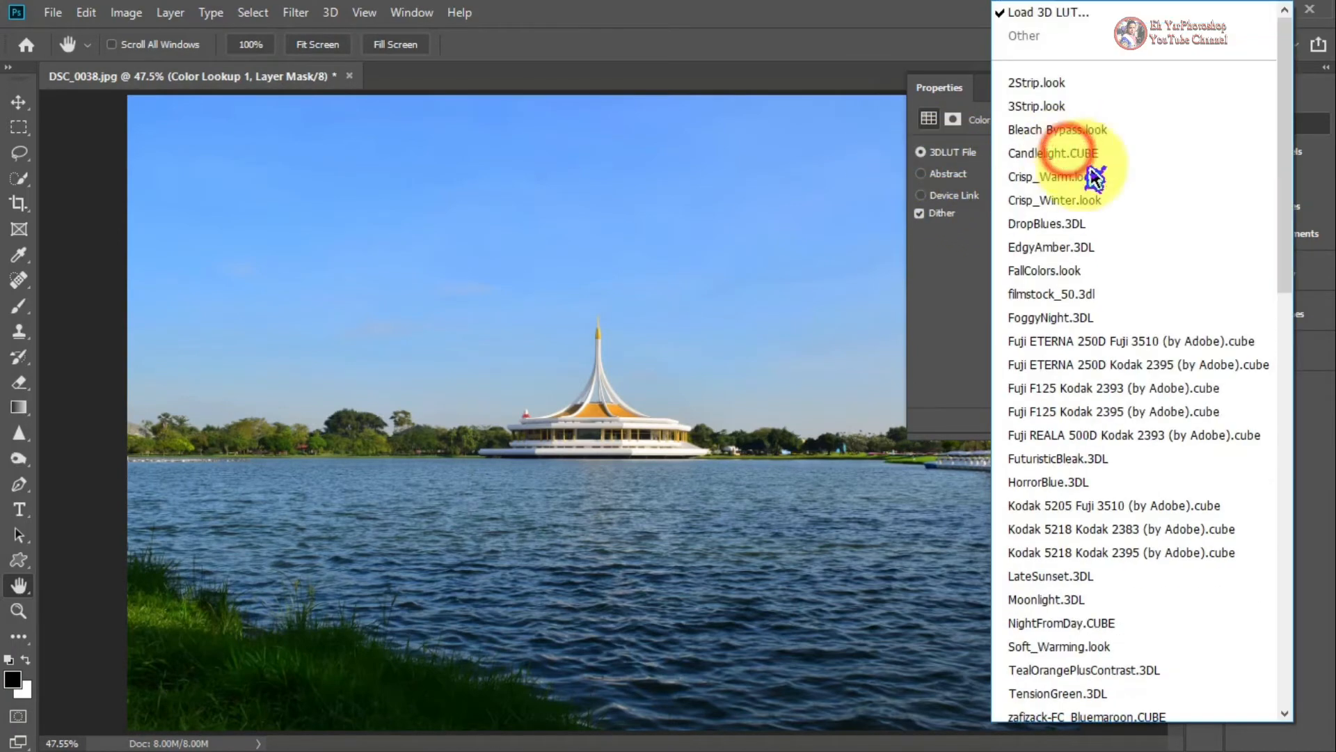
pyautogui.moveTo(1286, 281); pyautogui.dragTo(1314, 717)
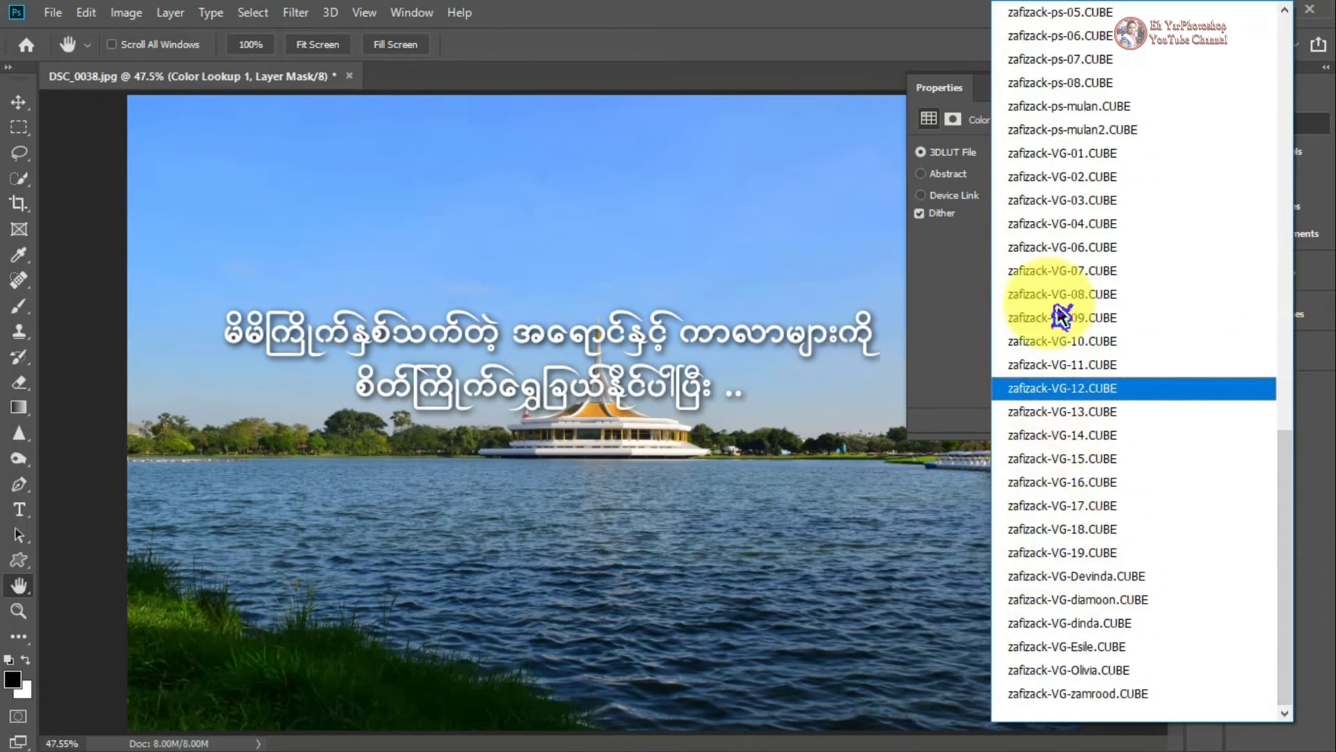
pyautogui.click(1027, 201)
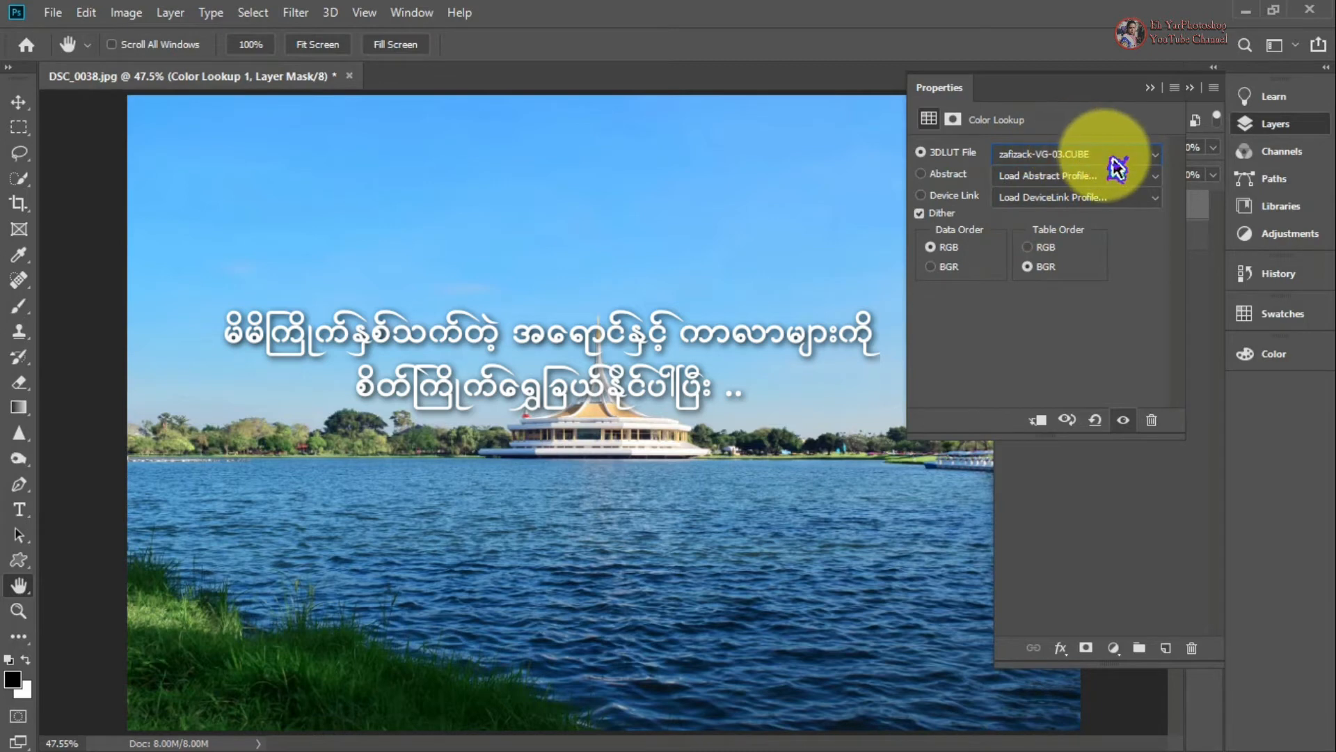
# Step: Try the zafizack-VG 3DLUT files on the photo one after another, from zafizack-VG-04.CUBE through zafizack-VG-Olivia.CUBE
pyautogui.click(1112, 160)
pyautogui.click(1084, 223)
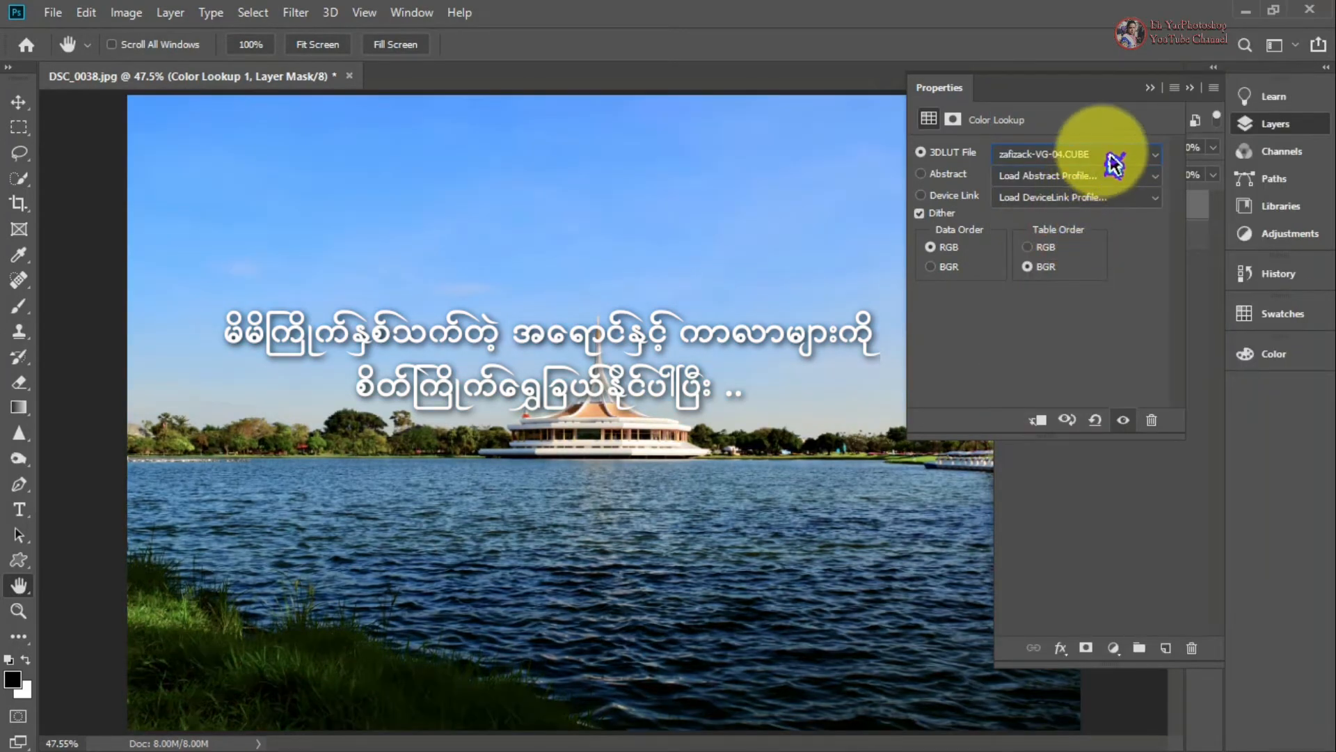
pyautogui.press('Down')
pyautogui.press('Down')
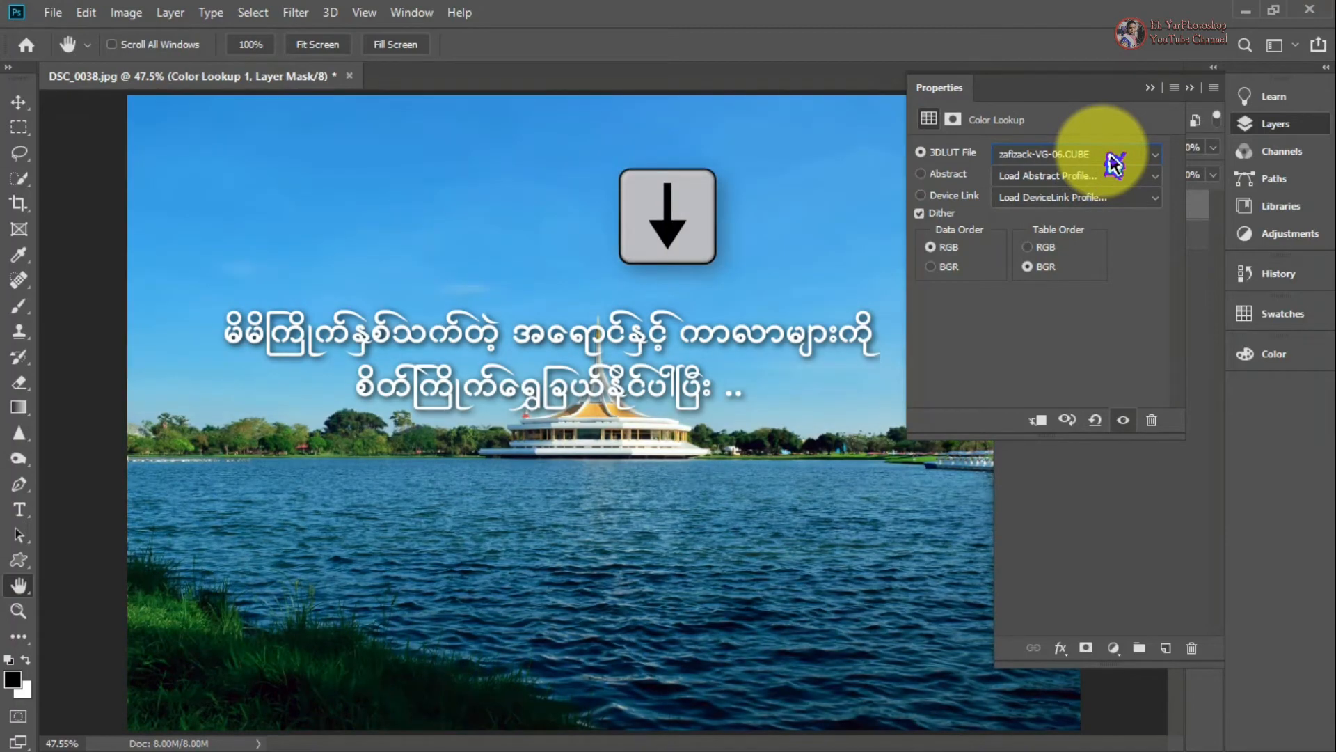
pyautogui.press('Down')
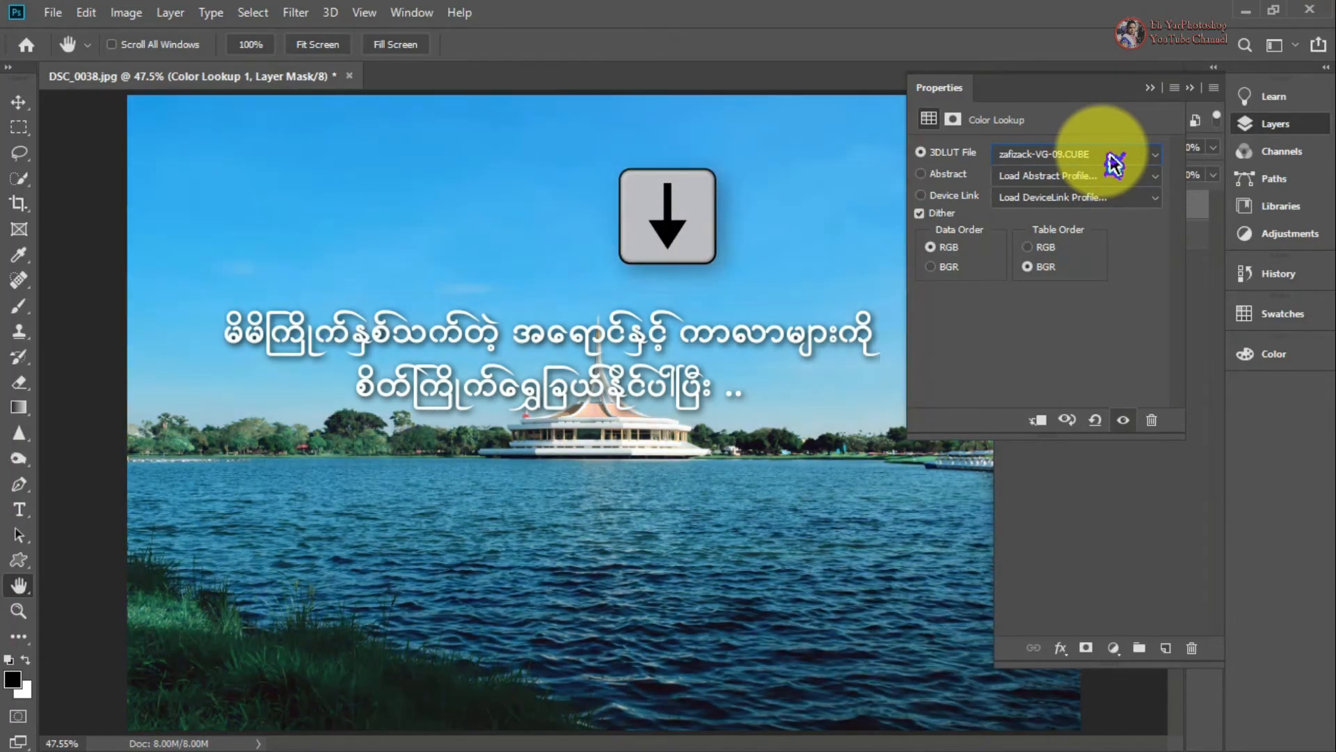
pyautogui.press('Down')
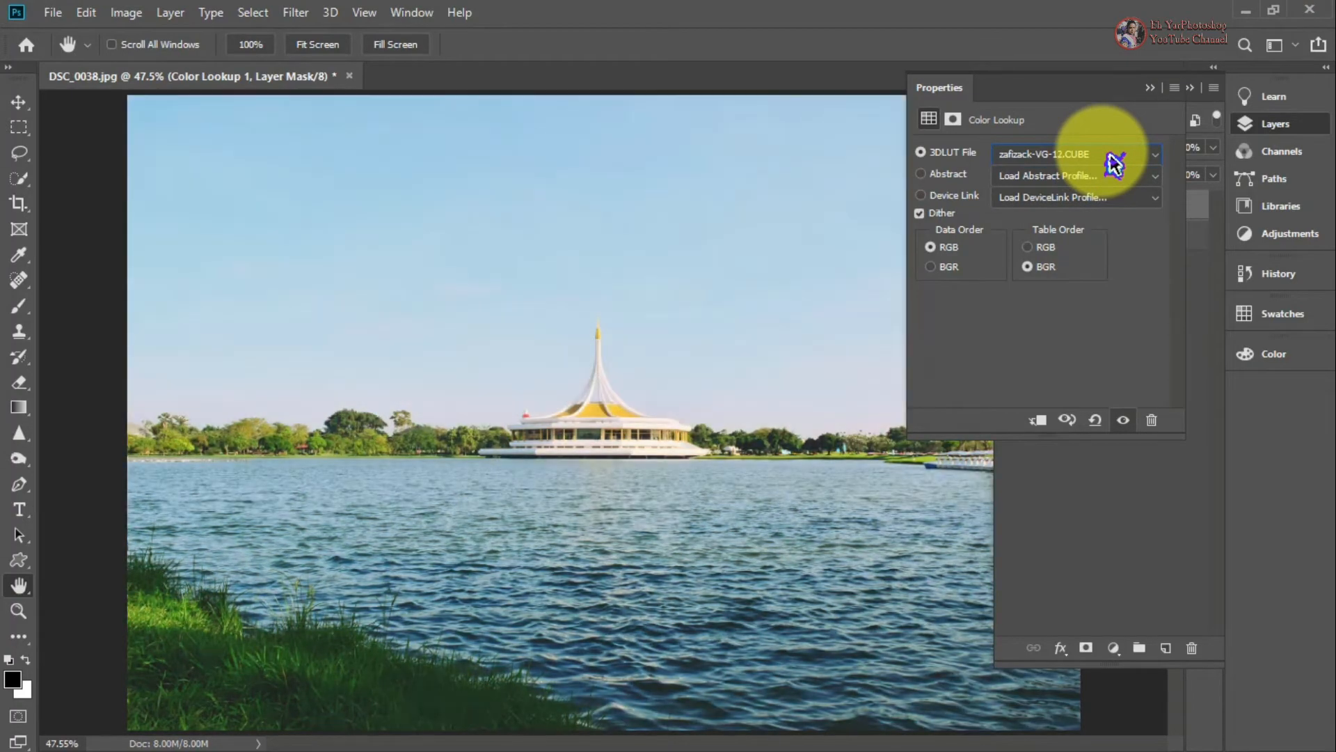
pyautogui.press('Down')
pyautogui.press('Down')
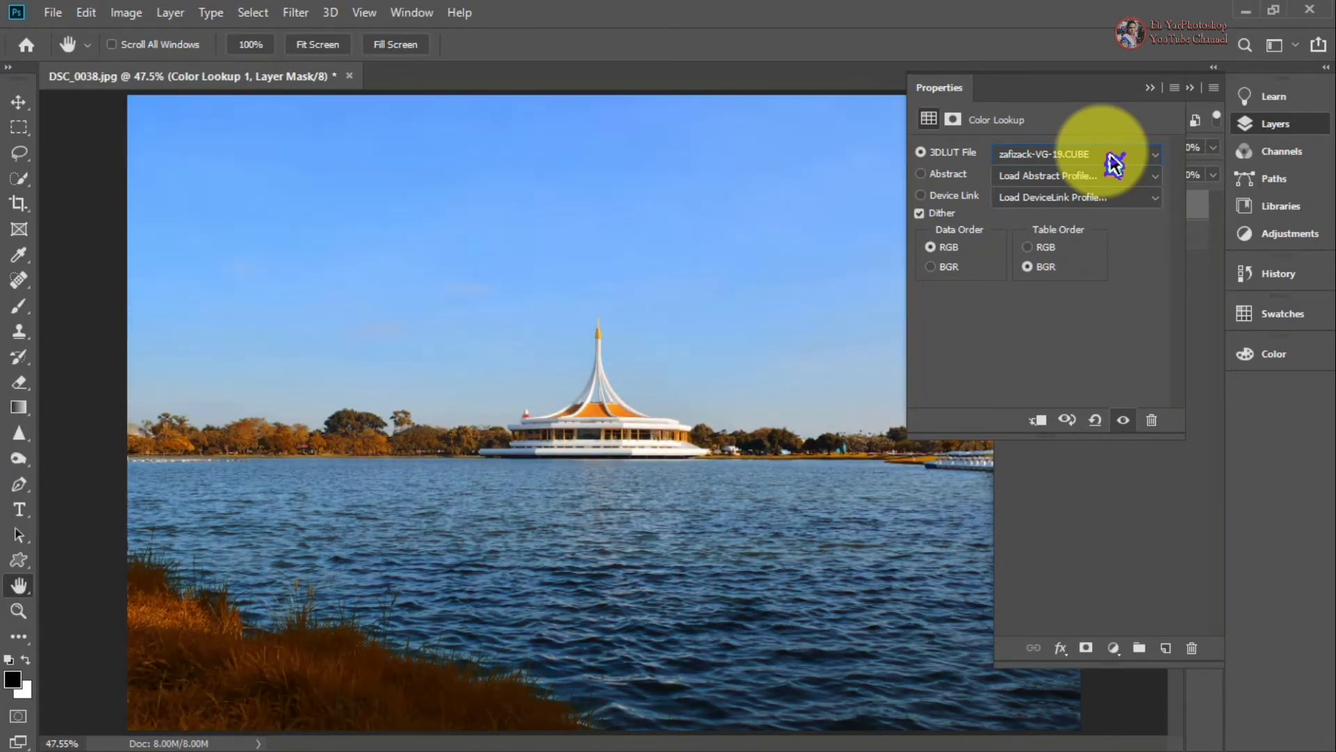
pyautogui.press('Down')
pyautogui.press('Down')
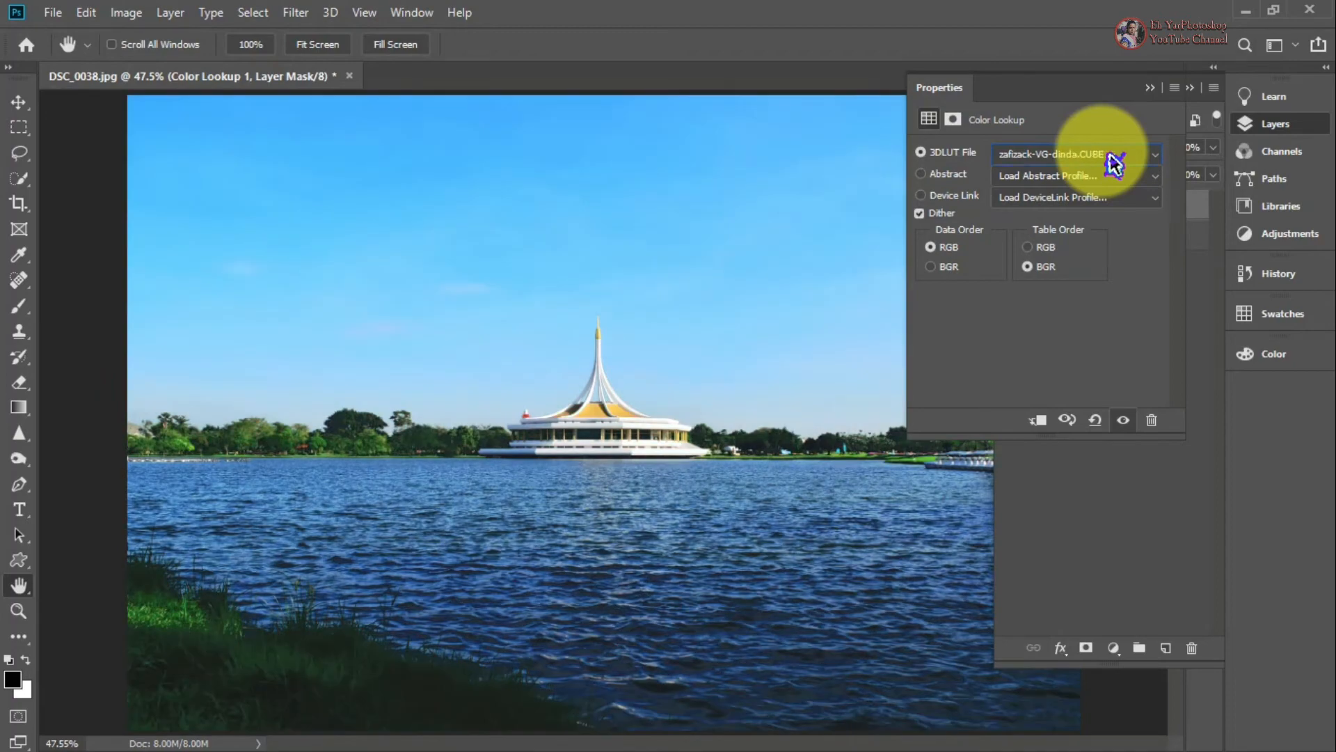
pyautogui.press('Down')
pyautogui.press('Down')
pyautogui.press('Down')
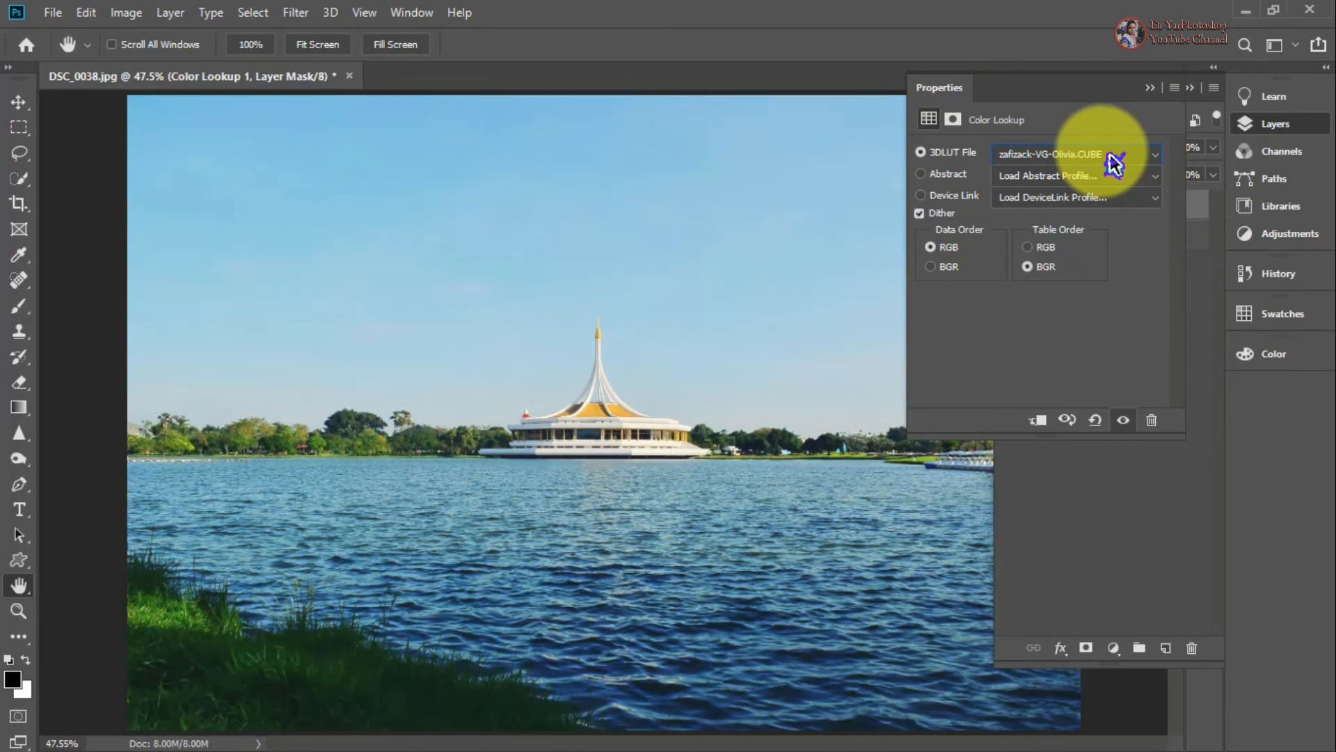
# Step: Try further 3DLUT files on the photo, including Crisp_Winter.look, FallColors.look and the Fuji F125 and Kodak 5218 looks
pyautogui.press('Down')
pyautogui.press('Down')
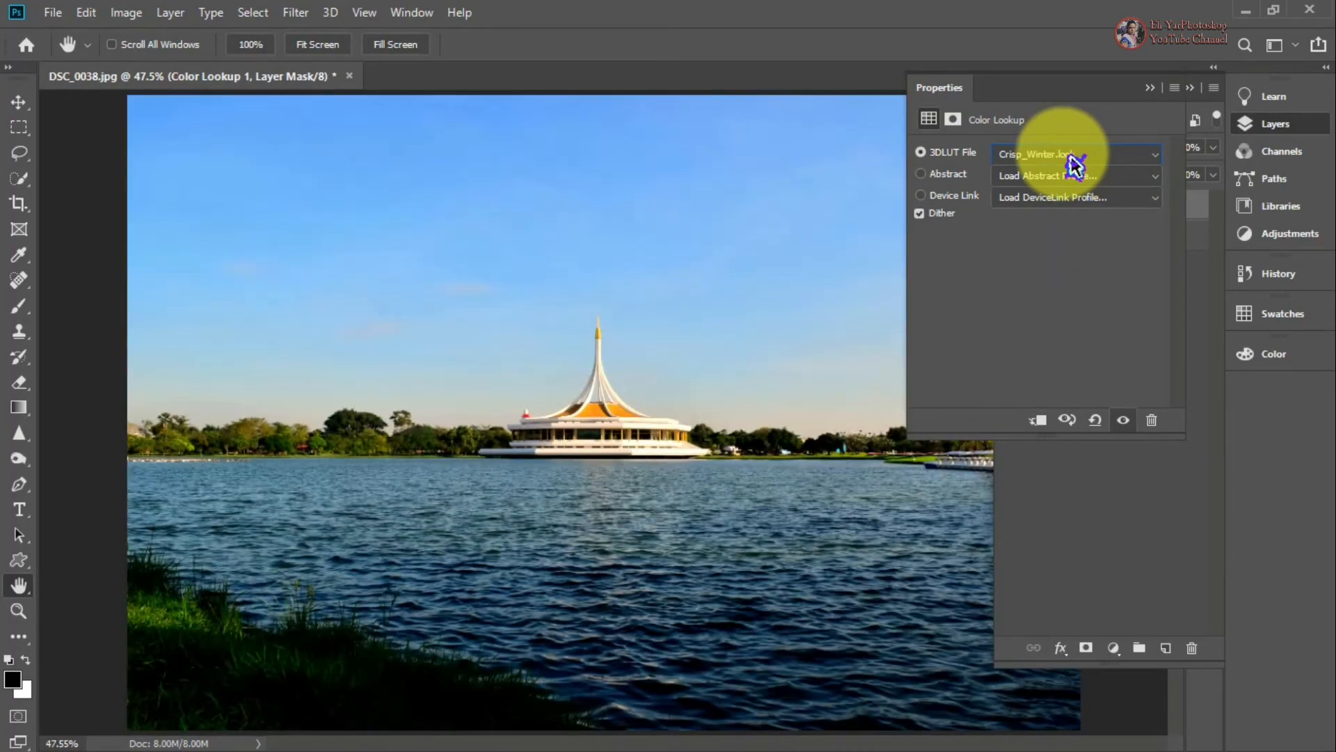
pyautogui.press('Down')
pyautogui.press('Down')
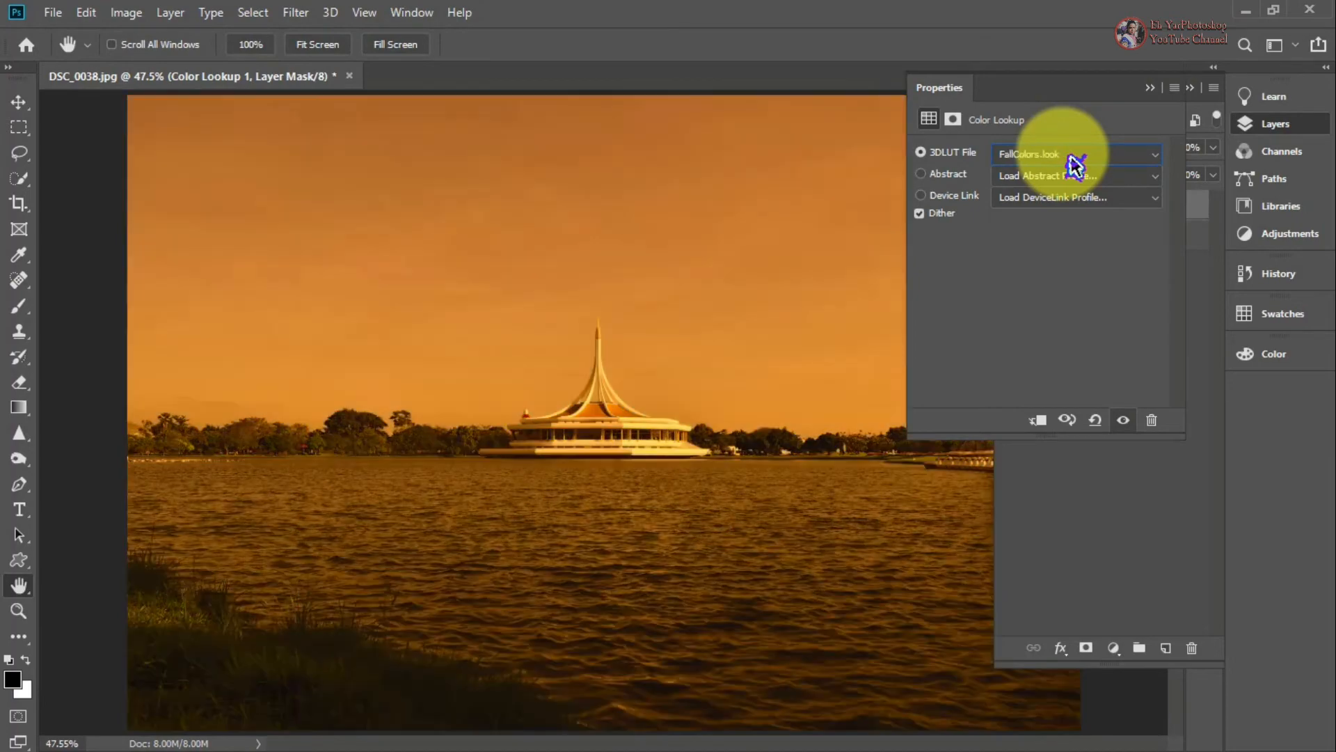
pyautogui.press('Down')
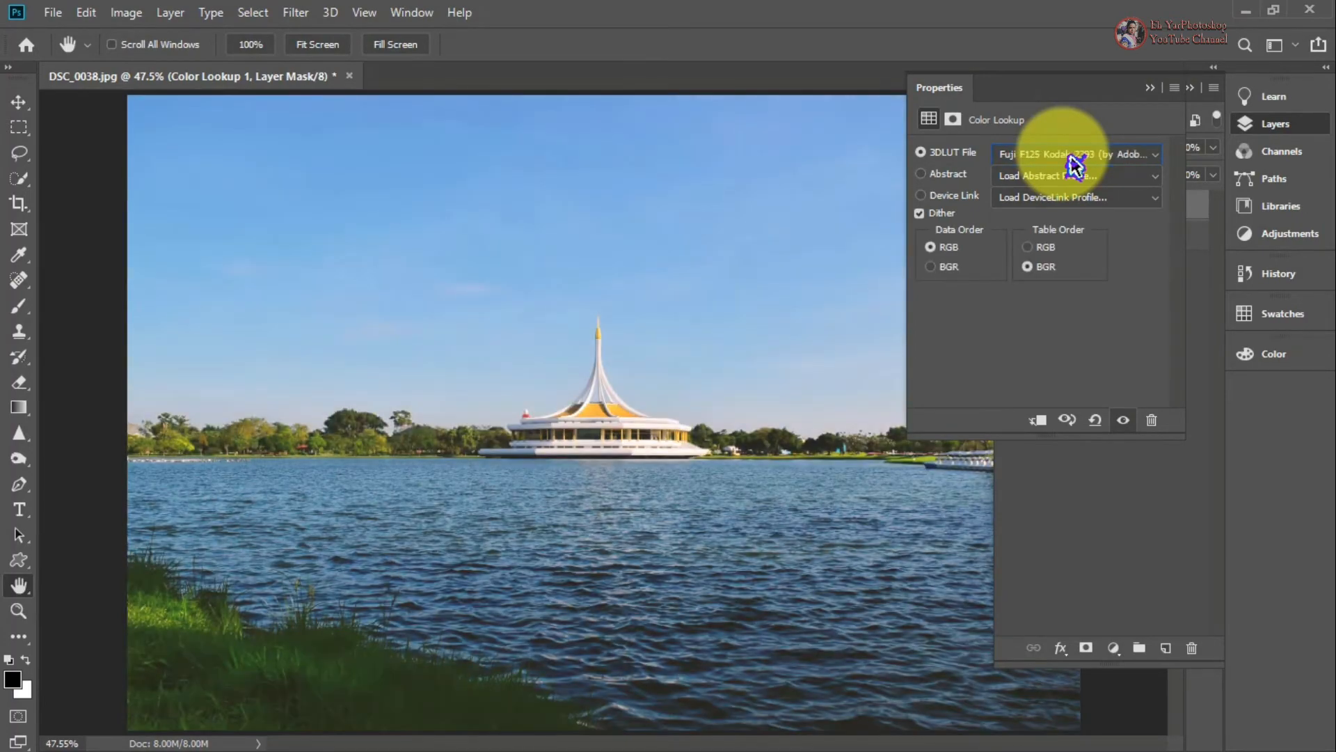
pyautogui.press('Down')
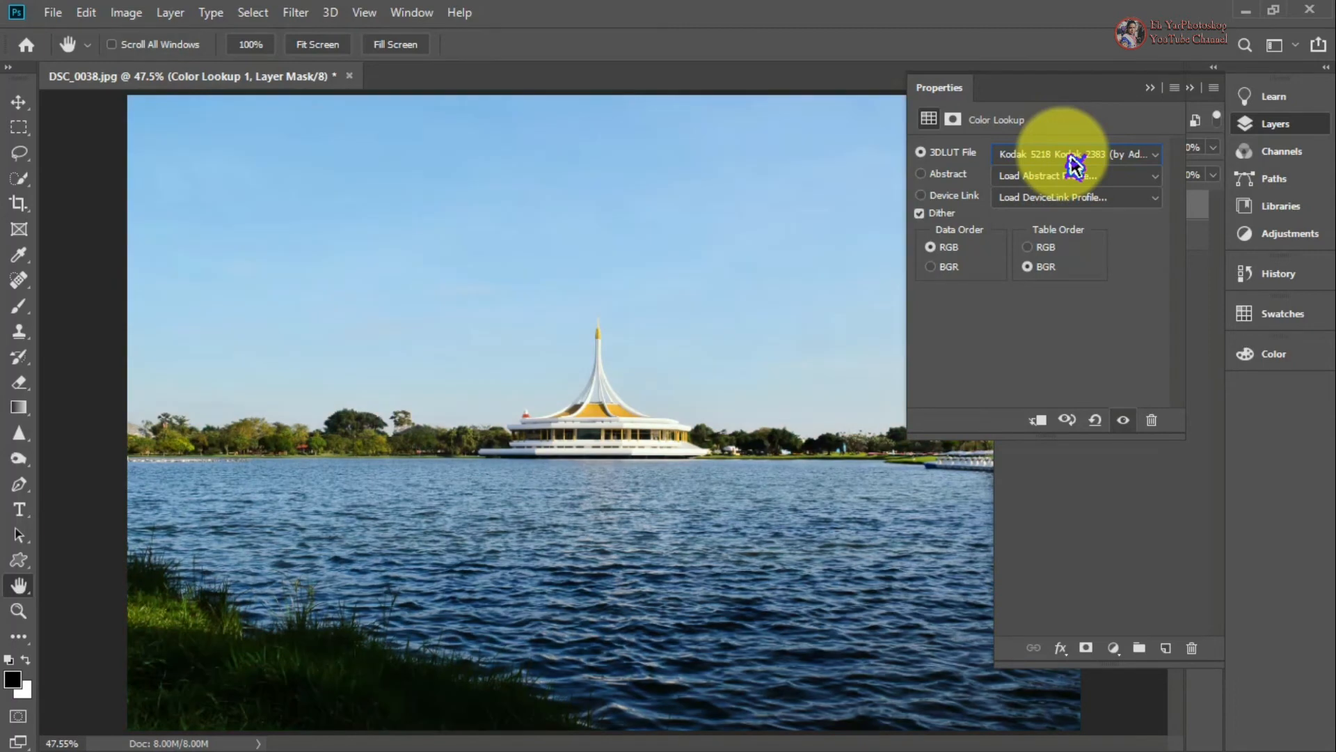
# Step: Brush black onto the Color Lookup layer's mask around the pavilion's spire to reduce the colour effect there
pyautogui.press('b')
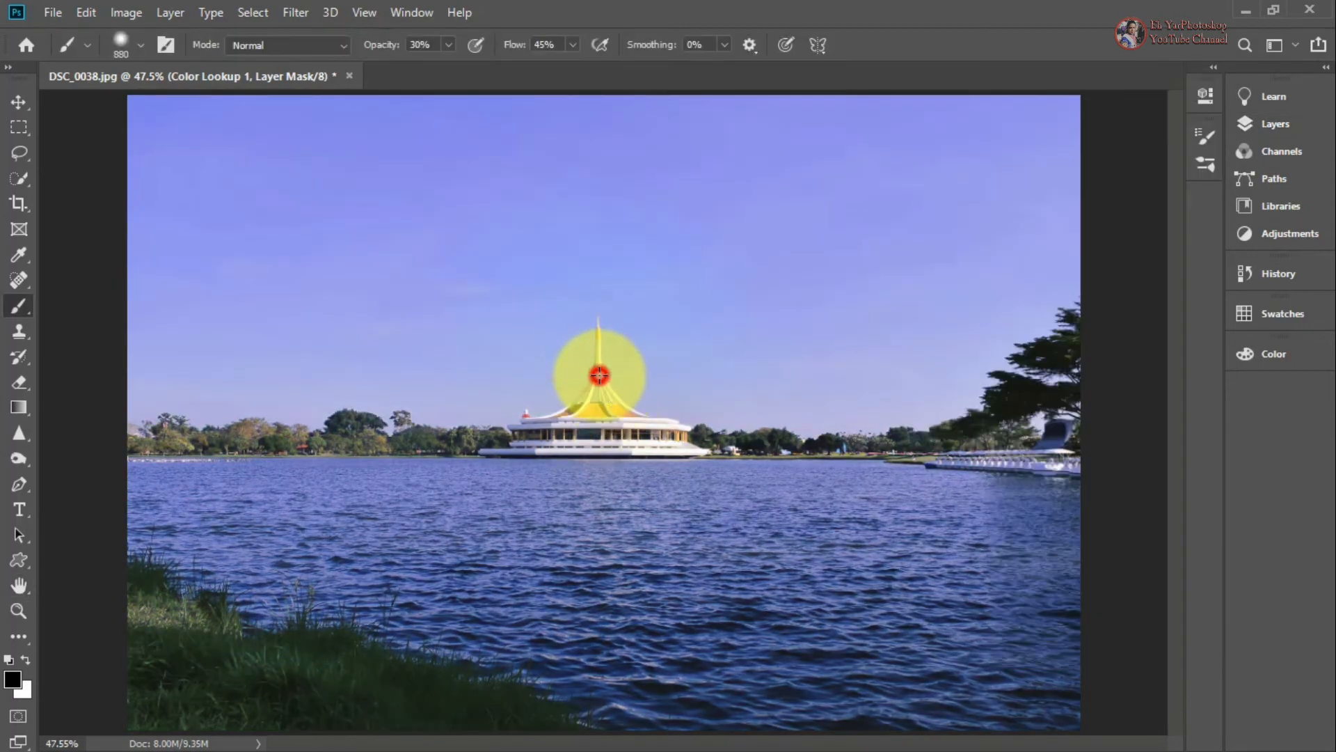
pyautogui.moveTo(599, 371); pyautogui.dragTo(554, 357)
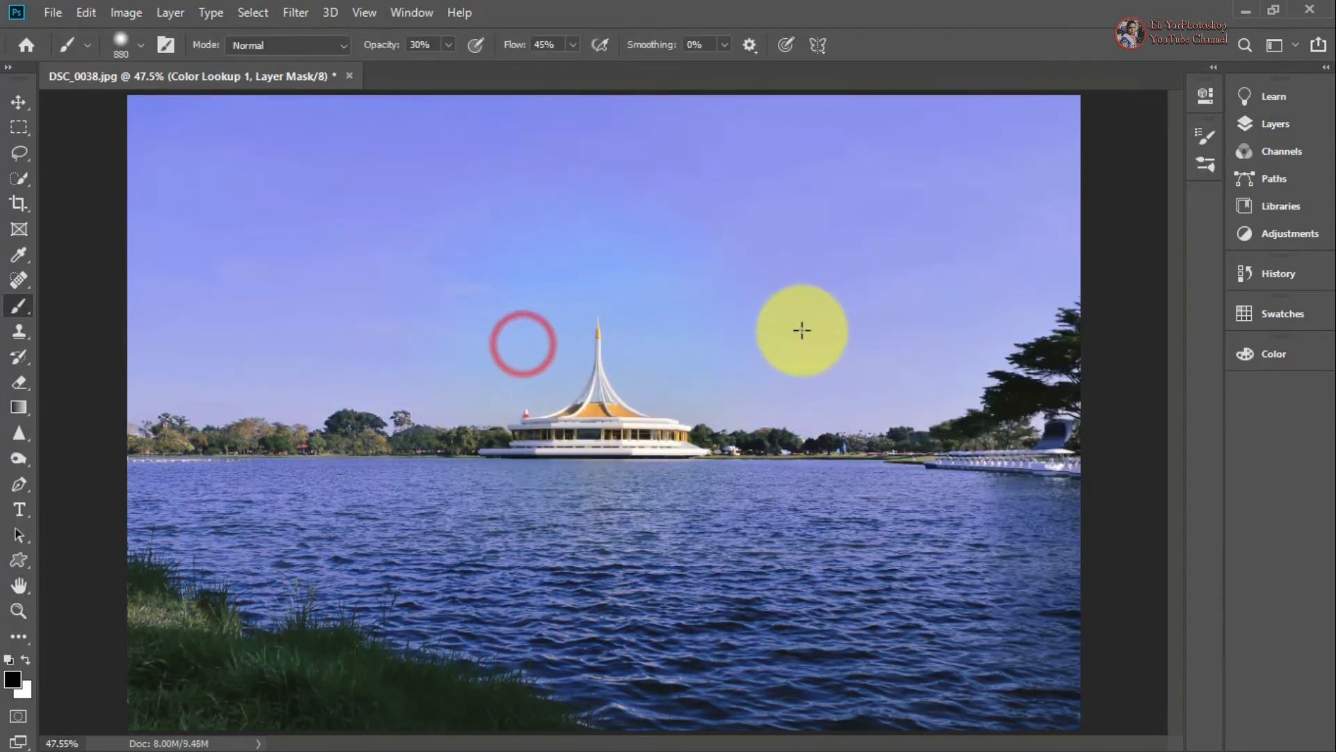
# Step: Save the edited photo in JPEG format as DSC_0038 in the โฟลเดอร์ใหม่ folder
pyautogui.click(55, 14)
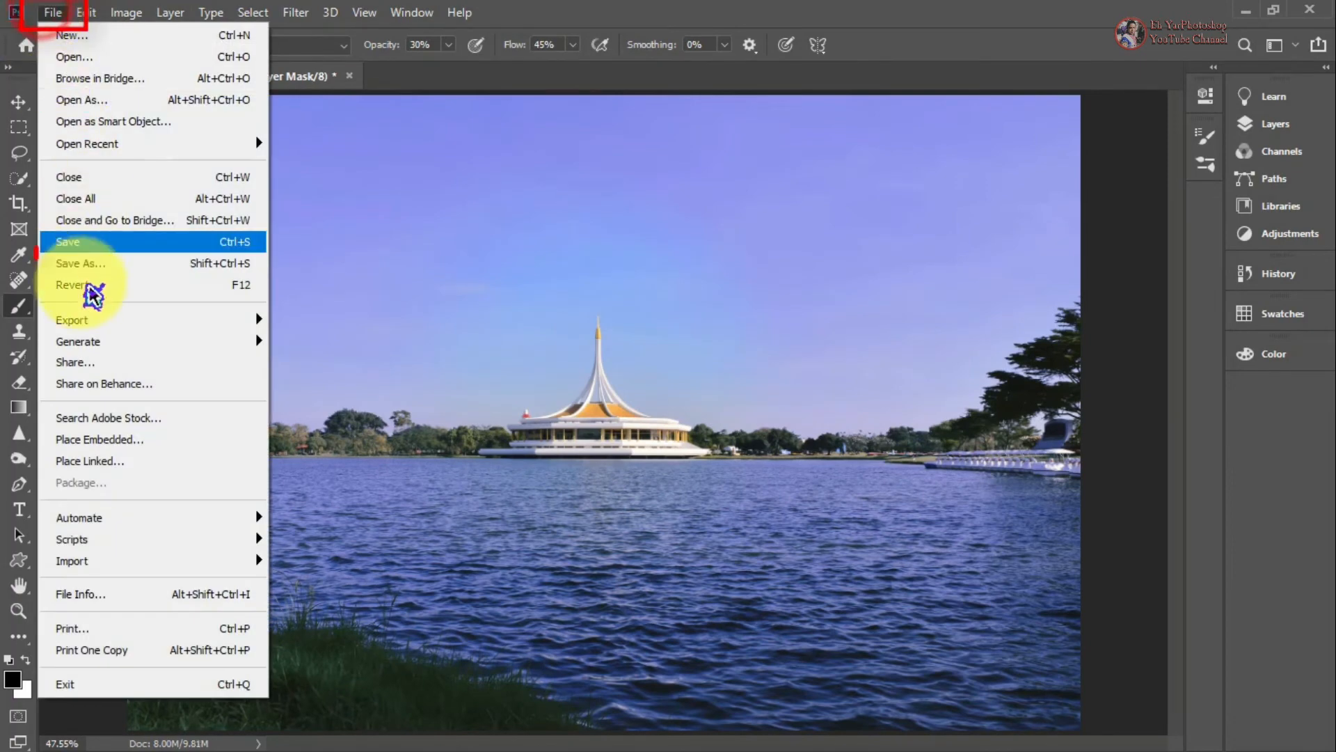
pyautogui.click(135, 263)
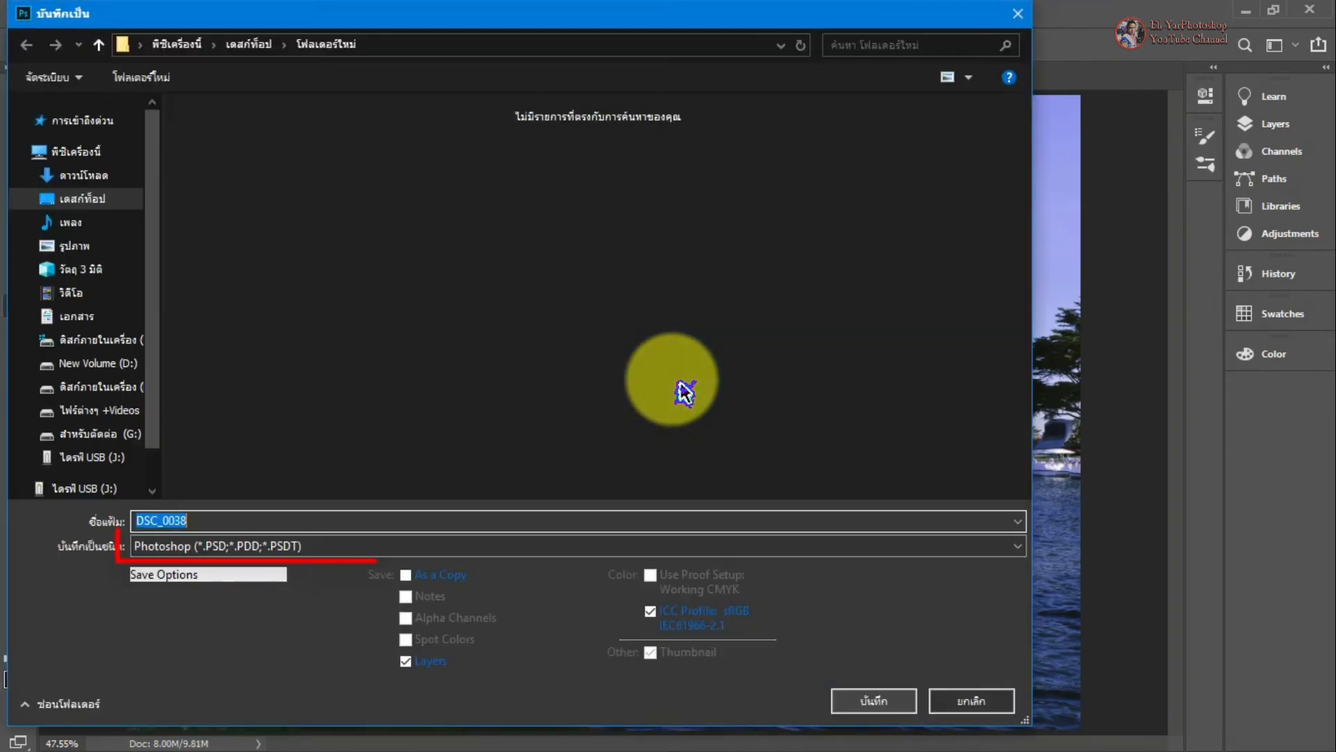
pyautogui.click(306, 549)
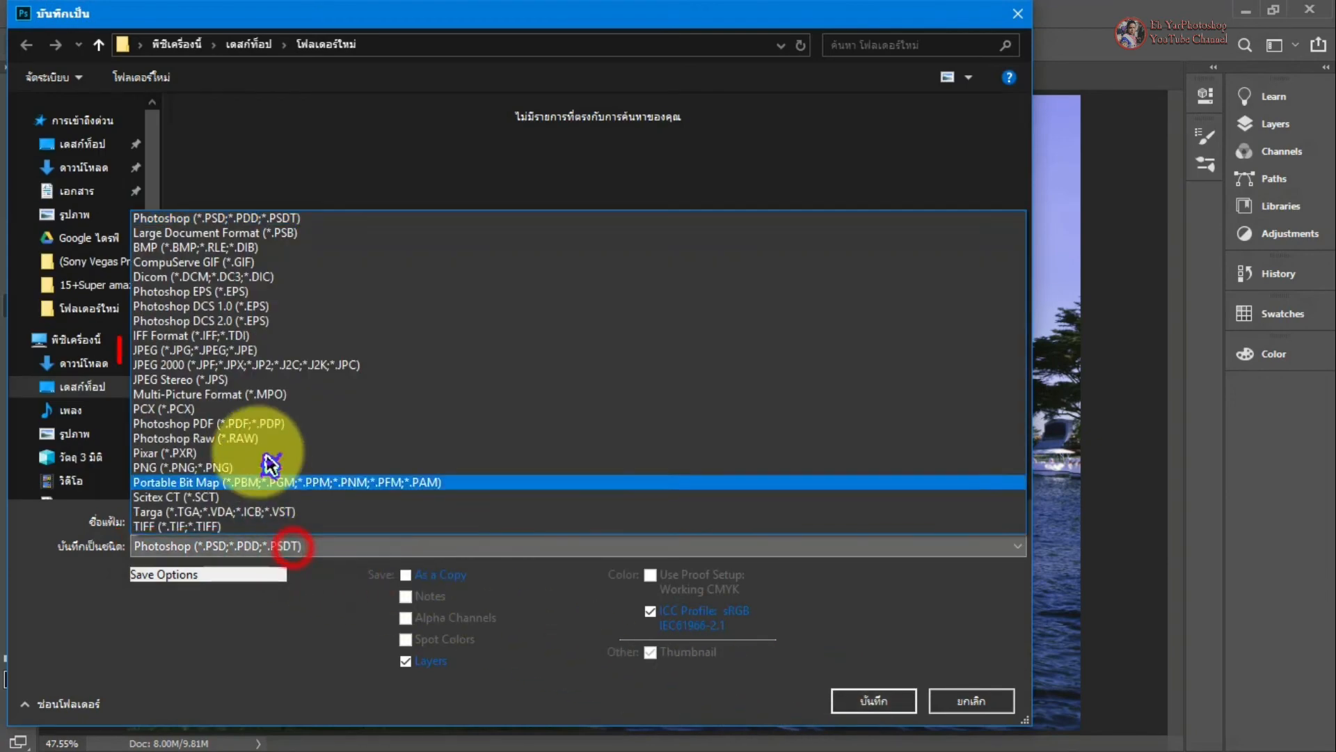
pyautogui.click(240, 354)
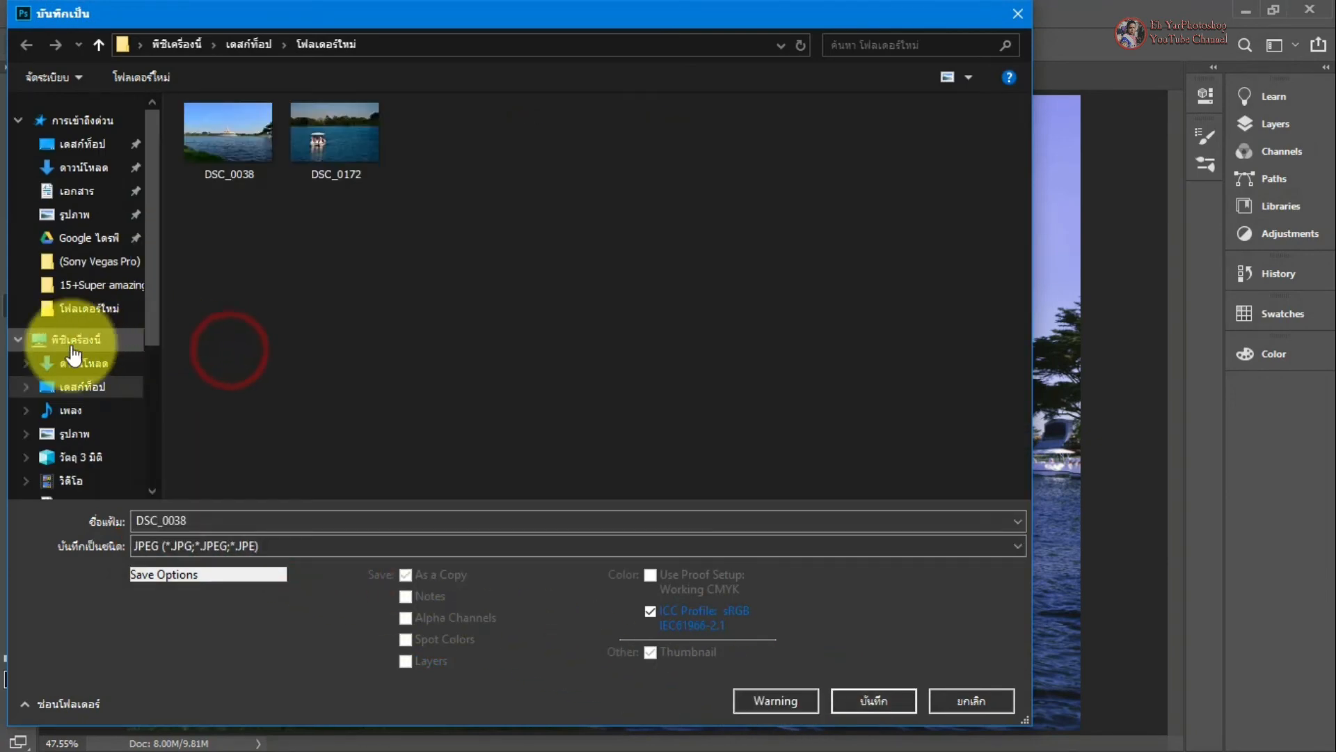
pyautogui.click(870, 707)
pyautogui.click(717, 388)
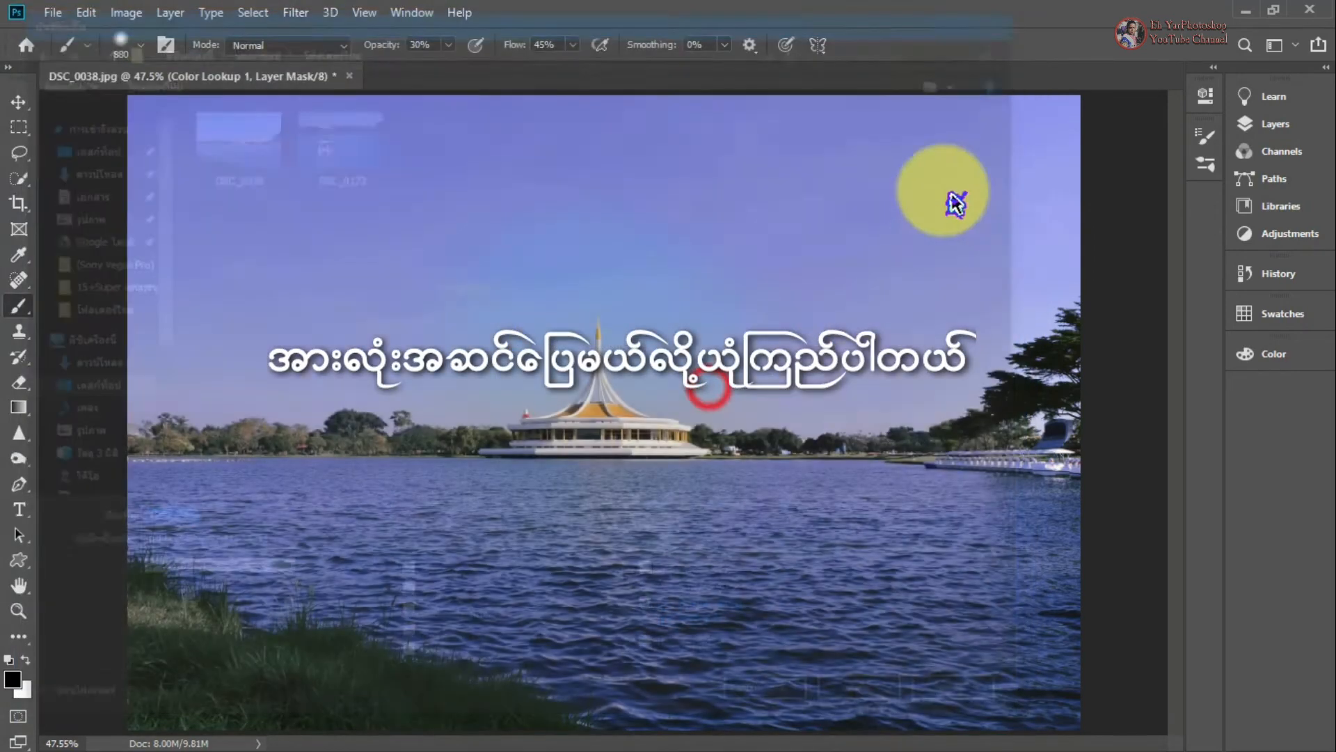